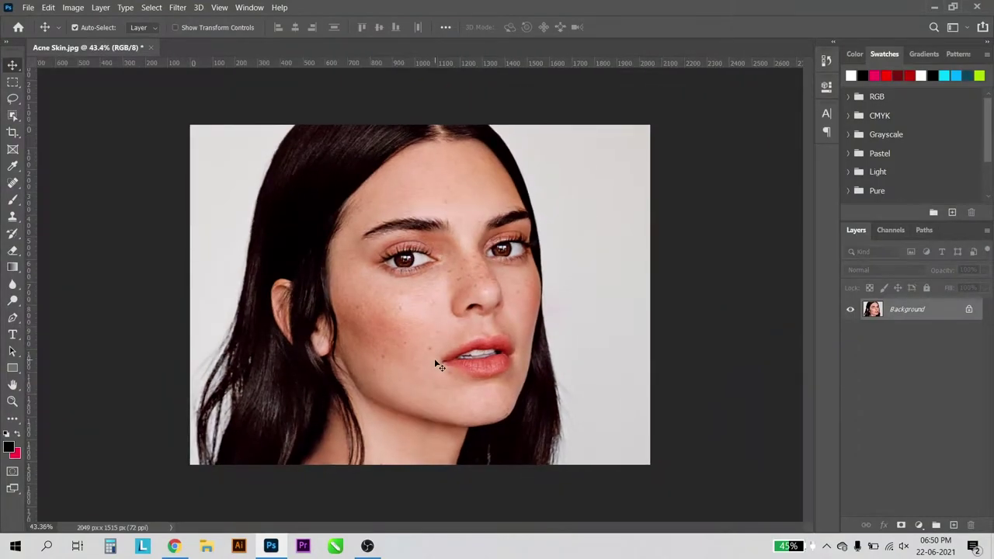
# Step: Zoom in on the portrait and duplicate the Background onto a new Layer 1
pyautogui.hotkey('ctrl', '+')
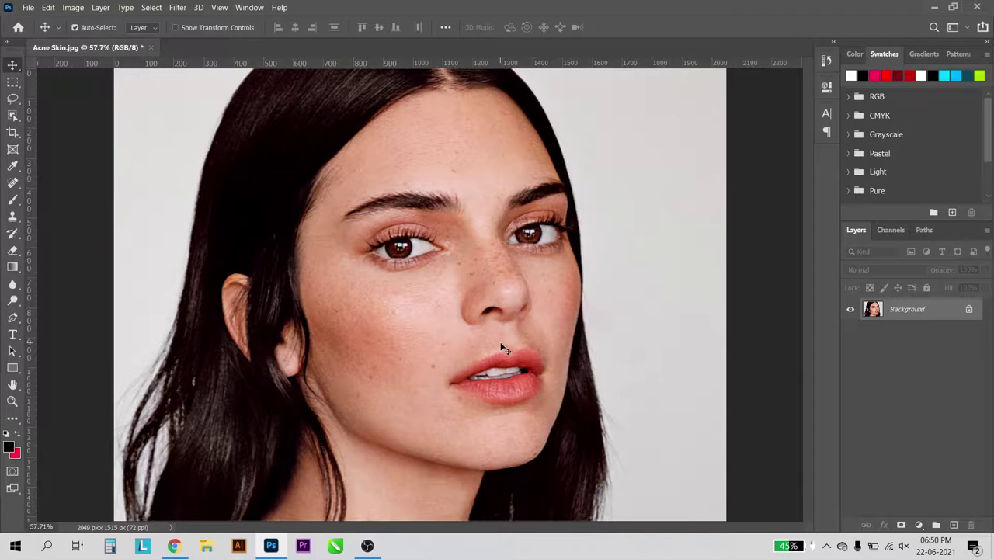
pyautogui.scroll(2, 456, 362)
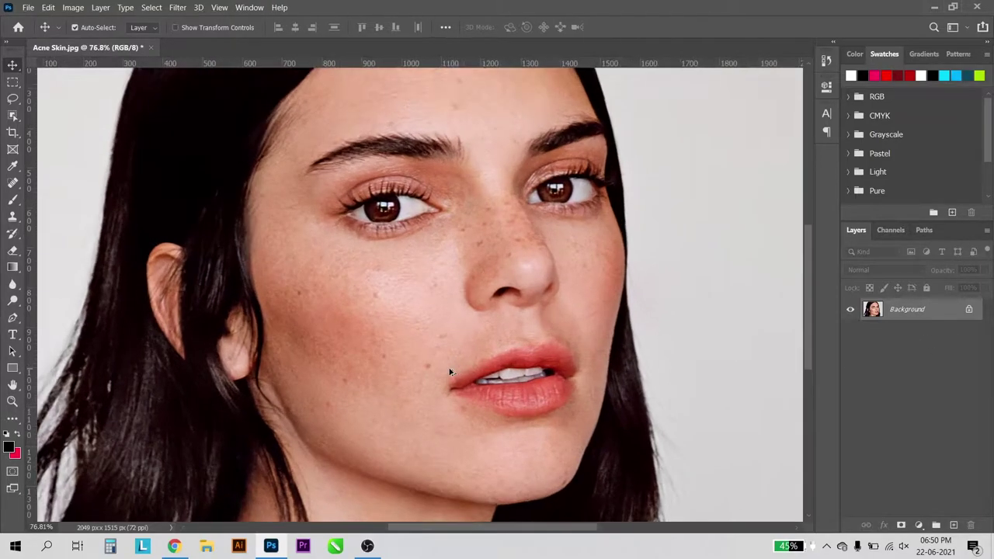
pyautogui.scroll(2, 450, 366)
pyautogui.scroll(3, 462, 311)
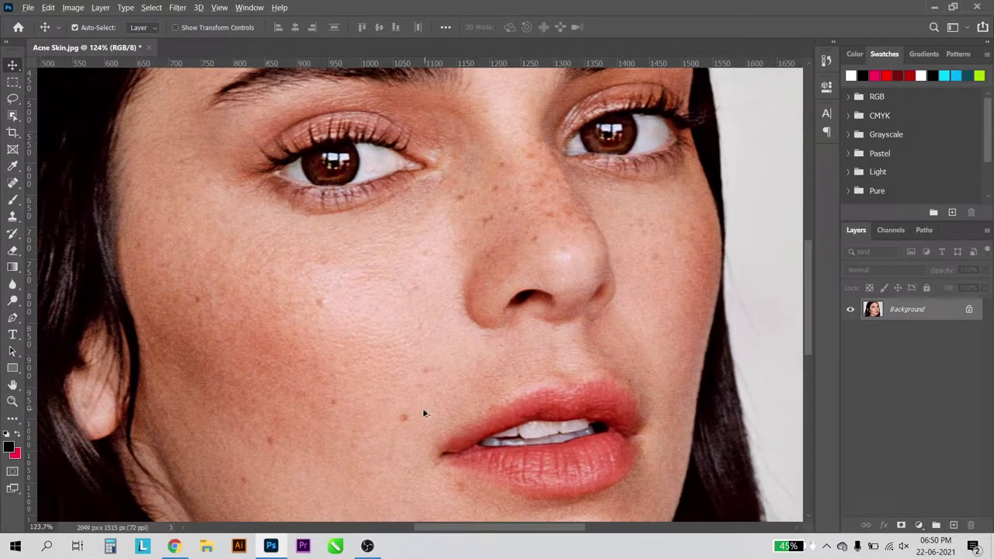
pyautogui.scroll(-2, 470, 311)
pyautogui.scroll(-2, 463, 357)
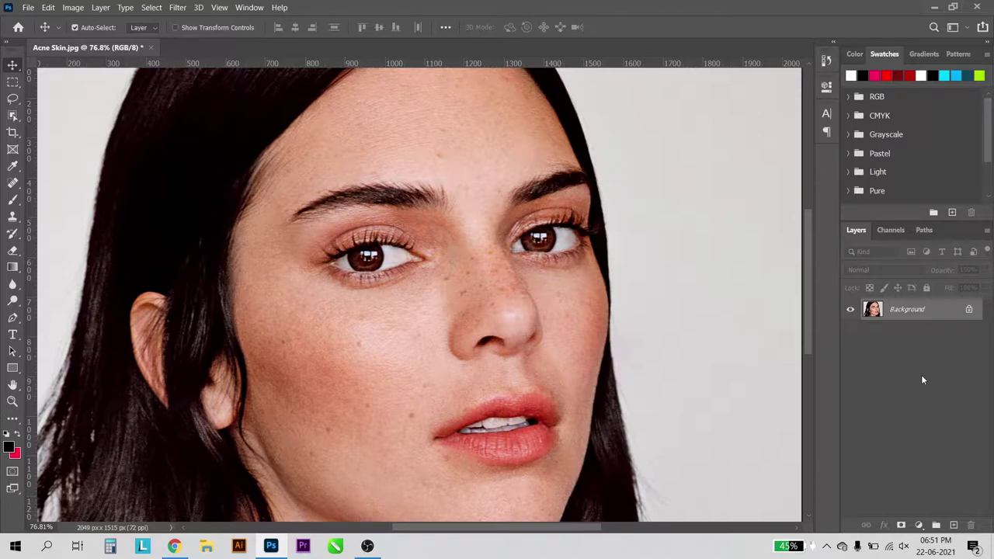
pyautogui.hotkey('ctrl', 'j')
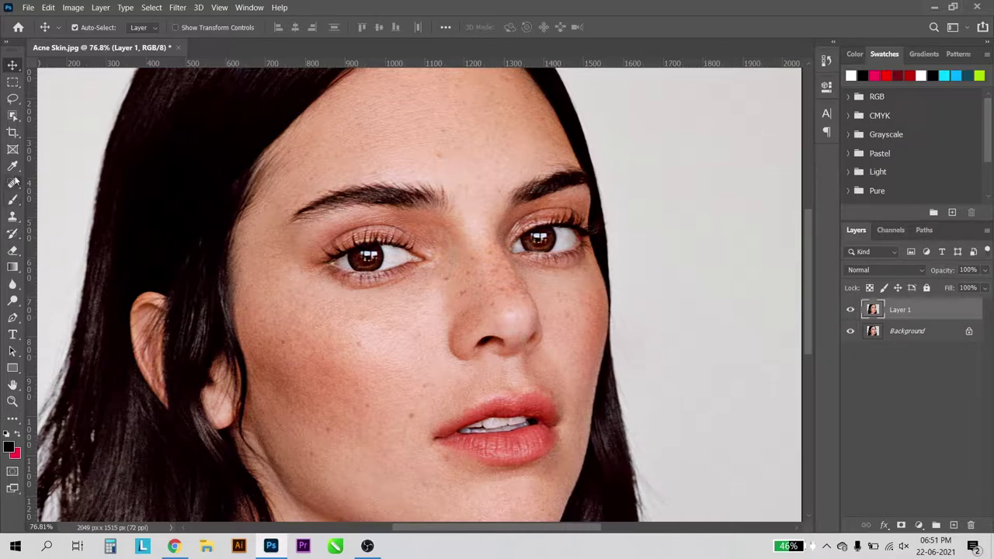
# Step: Heal the small blemish and the reddish spot on the cheeks with the Spot Healing Brush
pyautogui.click(11, 185)
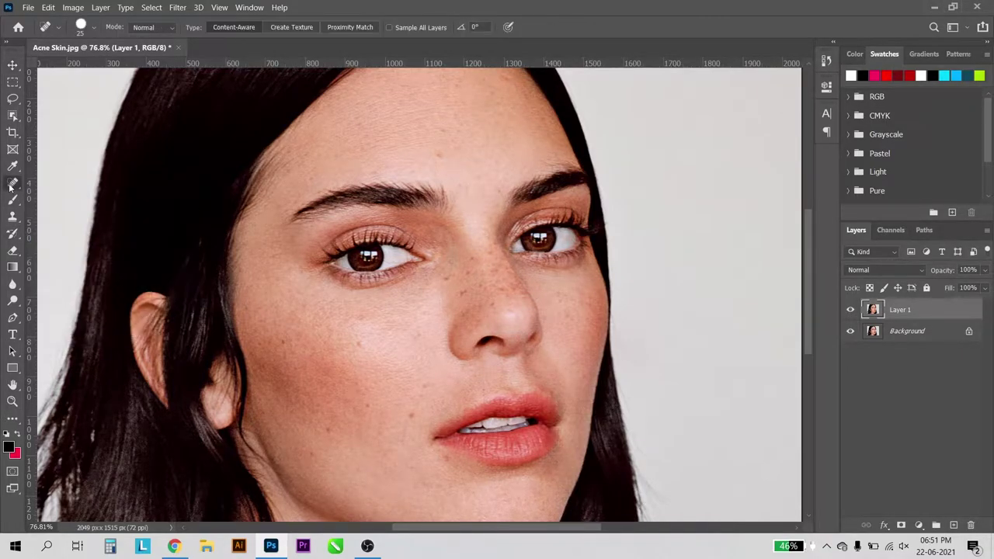
pyautogui.scroll(5, 356, 330)
pyautogui.scroll(2, 355, 330)
pyautogui.scroll(-4, 366, 310)
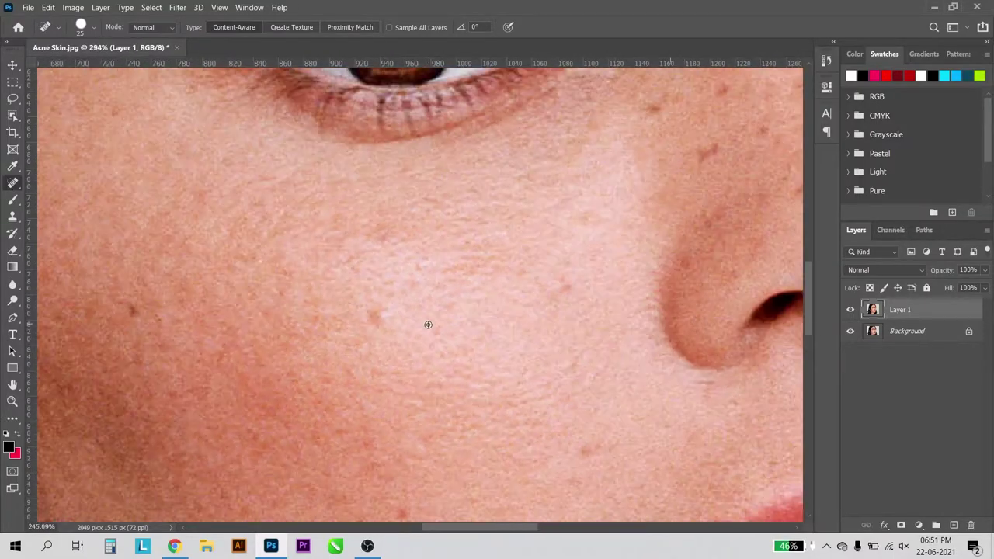
pyautogui.scroll(2, 753, 227)
pyautogui.scroll(1, 753, 228)
pyautogui.scroll(-2, 661, 264)
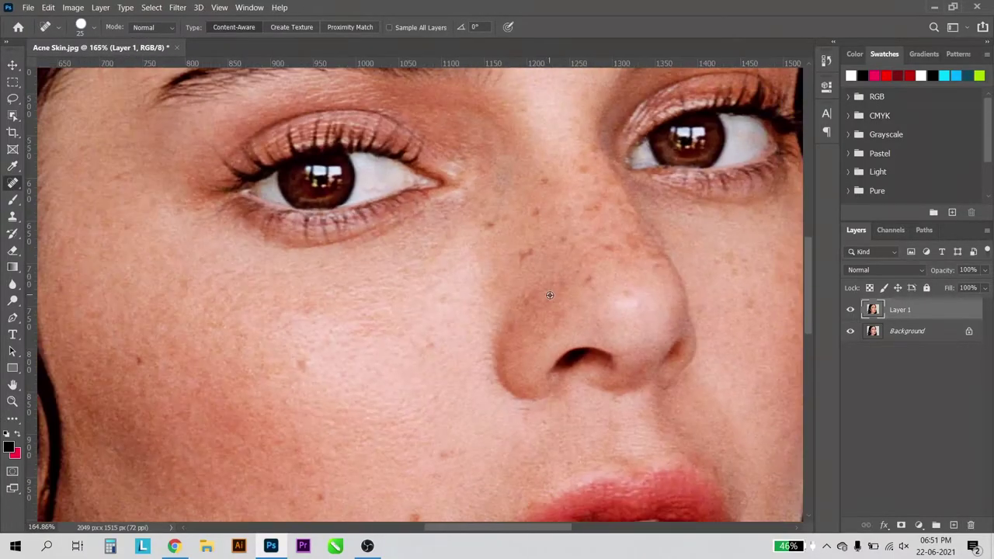
pyautogui.scroll(-3, 569, 298)
pyautogui.scroll(3, 328, 342)
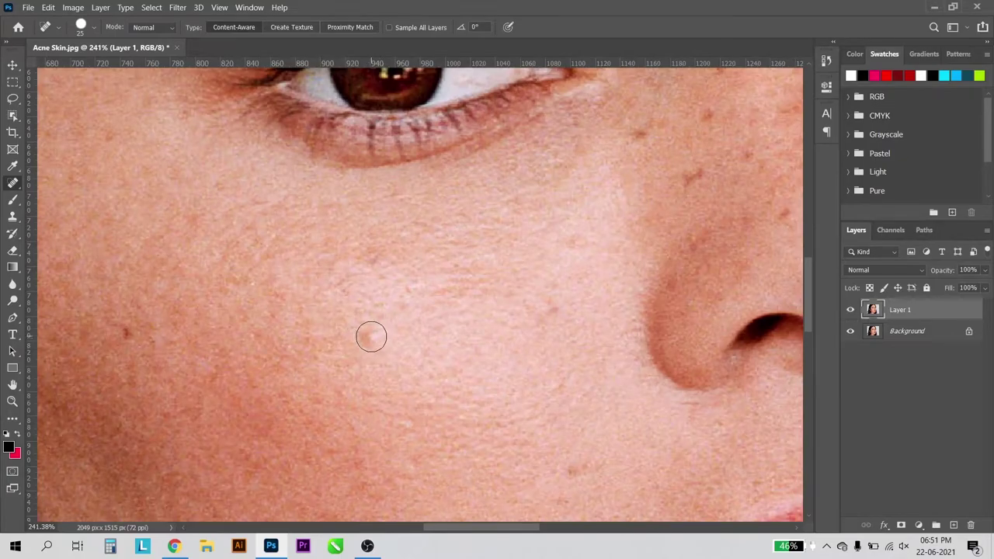
pyautogui.scroll(-2, 411, 345)
pyautogui.scroll(2, 411, 344)
pyautogui.click(397, 270)
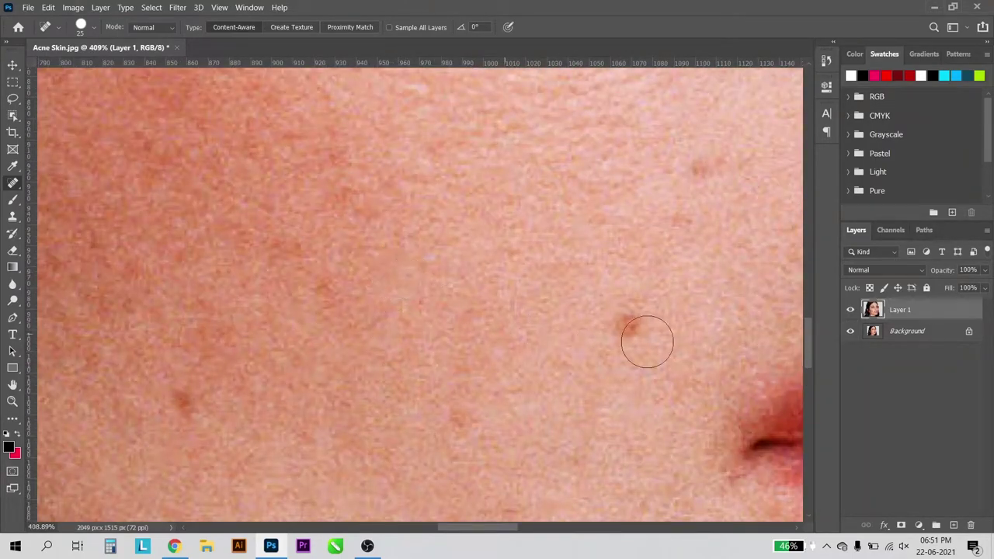
pyautogui.click(640, 317)
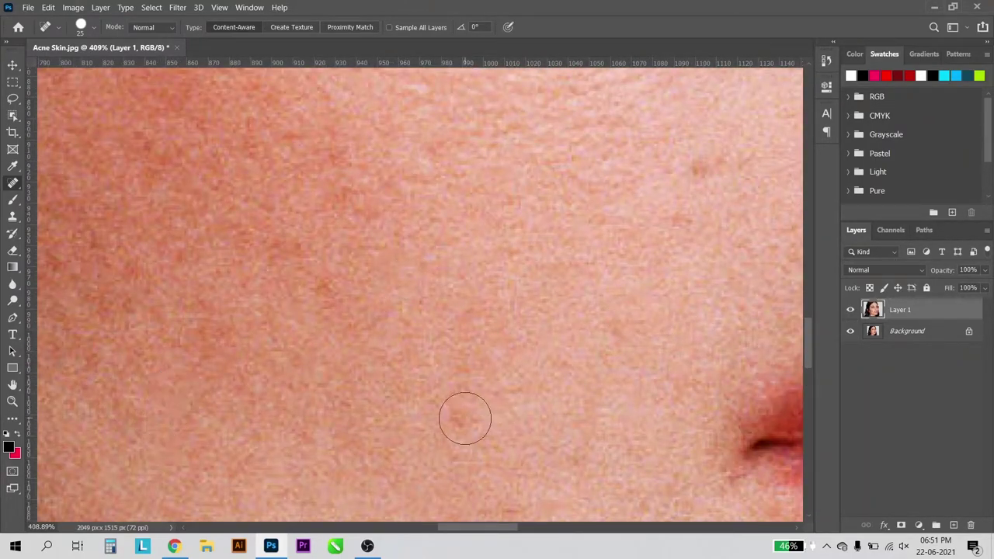
# Step: Heal the freckles along the side of the nose and a spot near the chin edge
pyautogui.scroll(-3, 377, 358)
pyautogui.scroll(1, 400, 326)
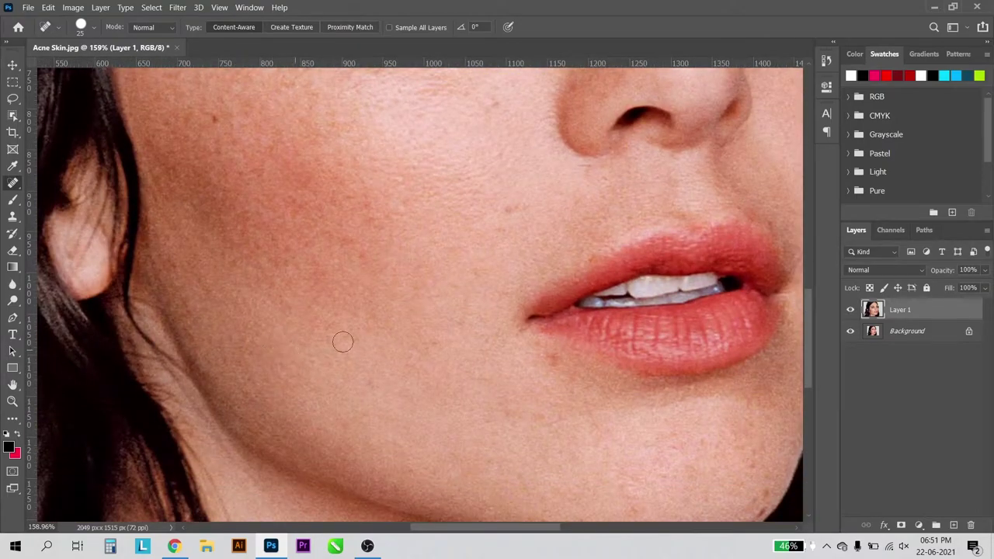
pyautogui.scroll(5, 507, 226)
pyautogui.moveTo(682, 312); pyautogui.dragTo(715, 348)
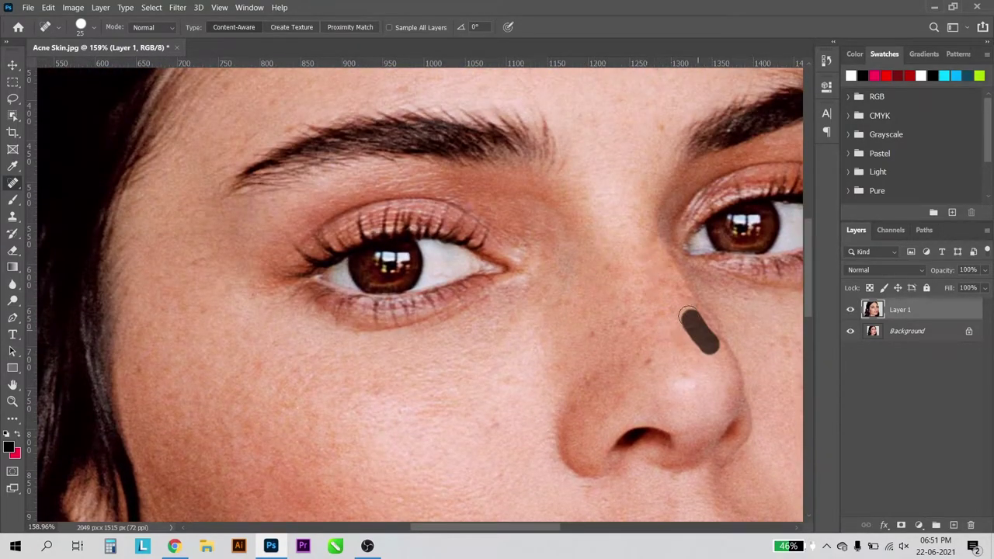
pyautogui.scroll(3, 690, 268)
pyautogui.scroll(-3, 506, 457)
pyautogui.scroll(-3, 399, 329)
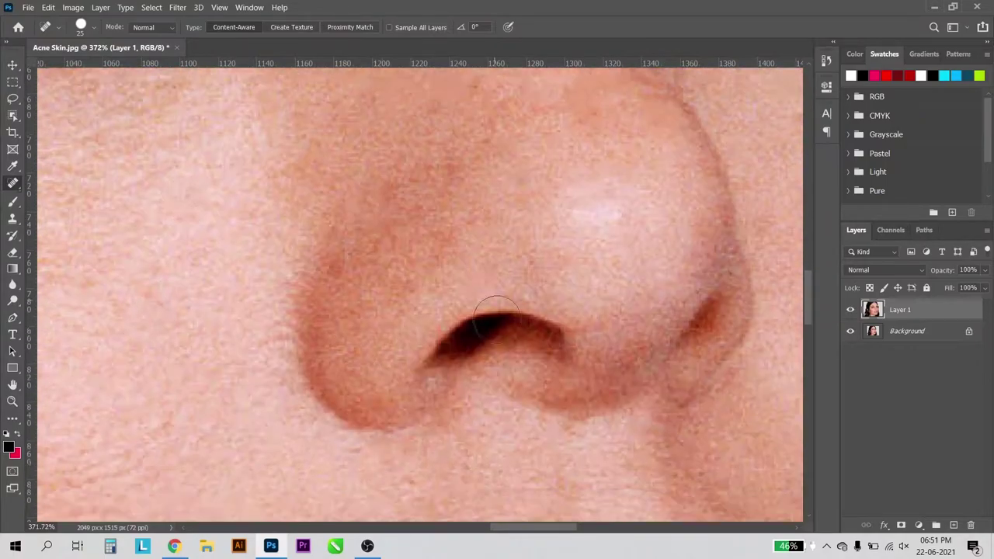
pyautogui.scroll(-5, 330, 382)
pyautogui.scroll(5, 366, 254)
pyautogui.scroll(-2, 411, 151)
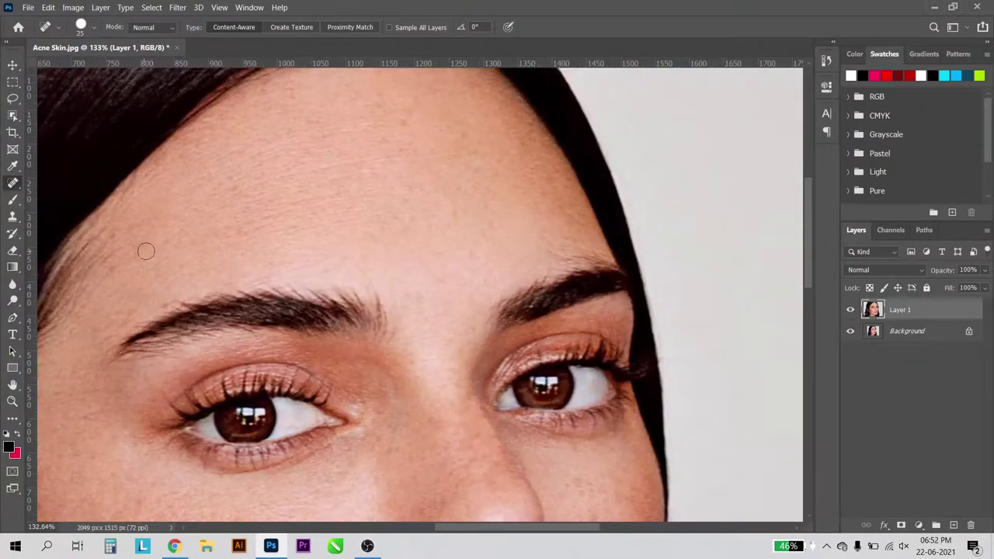
pyautogui.scroll(2, 586, 327)
pyautogui.scroll(-4, 586, 327)
pyautogui.scroll(5, 439, 318)
pyautogui.click(417, 349)
# Step: Heal the remaining spots on the forehead and between the eyebrows
pyautogui.scroll(-1, 231, 412)
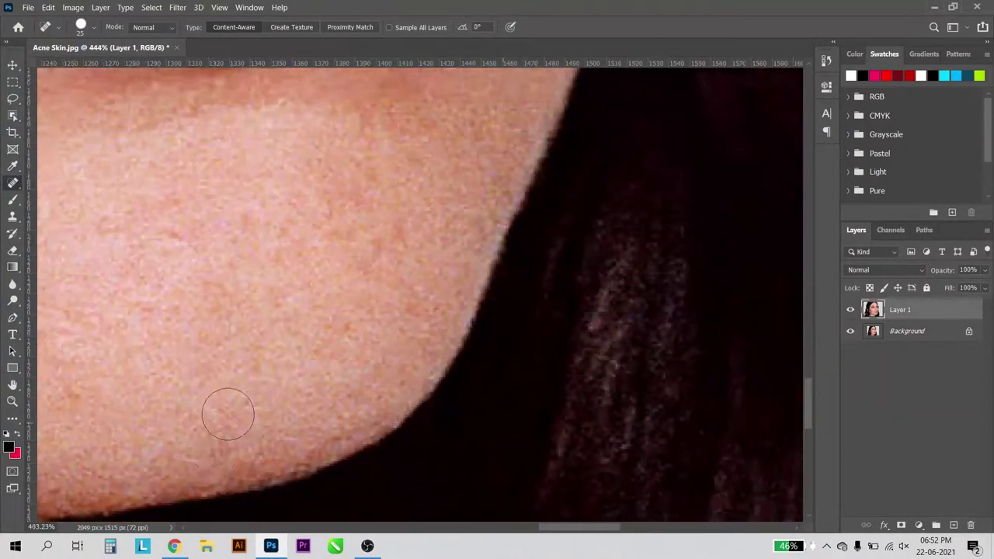
pyautogui.scroll(-2, 215, 331)
pyautogui.scroll(-3, 215, 332)
pyautogui.scroll(3, 486, 371)
pyautogui.scroll(-2, 486, 370)
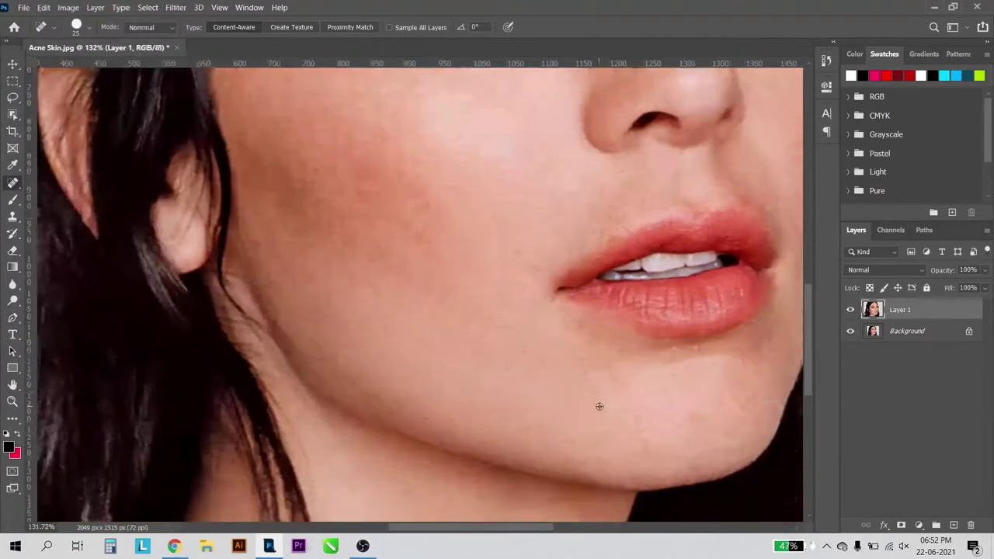
pyautogui.scroll(2, 363, 188)
pyautogui.scroll(3, 368, 266)
pyautogui.moveTo(216, 193)
pyautogui.mouseDown()
pyautogui.moveTo(101, 248)
pyautogui.moveTo(277, 243)
pyautogui.mouseUp()
pyautogui.scroll(-2, 521, 261)
pyautogui.scroll(-1, 415, 277)
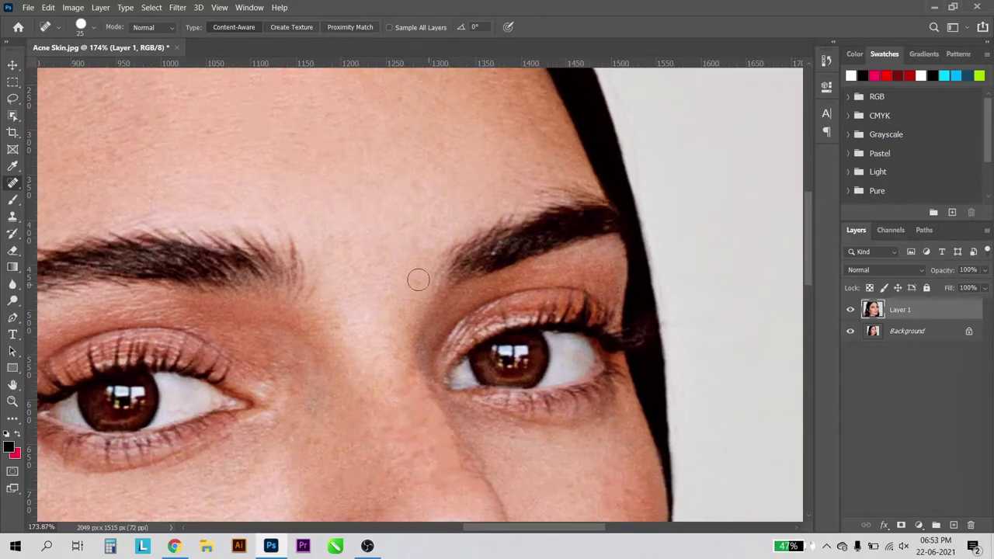
pyautogui.scroll(-3, 459, 275)
pyautogui.click(459, 276)
pyautogui.scroll(3, 462, 256)
pyautogui.scroll(1, 318, 215)
# Step: Patch the blotchy skin area beside the nose with nearby clean skin
pyautogui.hotkey('shift', 'j')
pyautogui.hotkey('shift', 'j')
pyautogui.moveTo(380, 184); pyautogui.dragTo(382, 185)
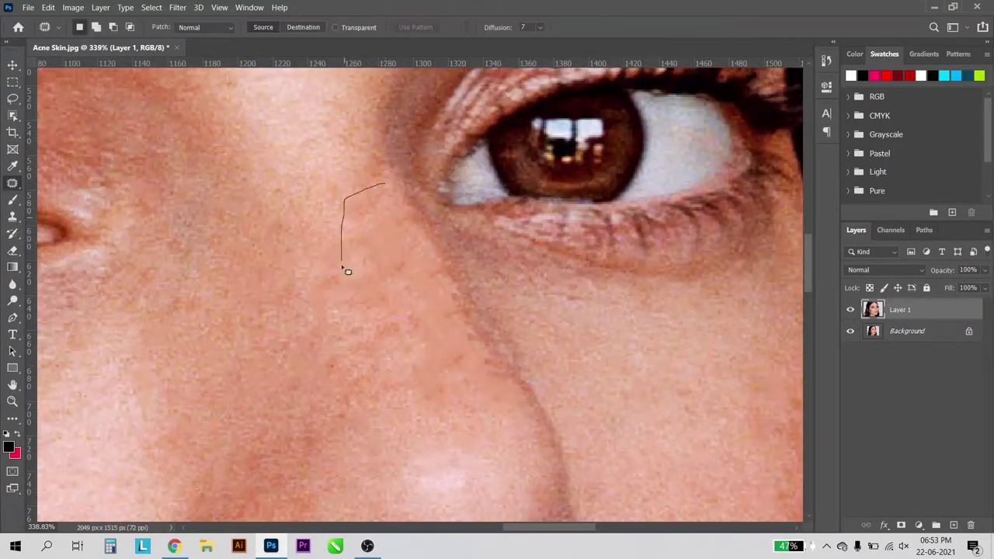
pyautogui.moveTo(449, 318); pyautogui.dragTo(302, 339)
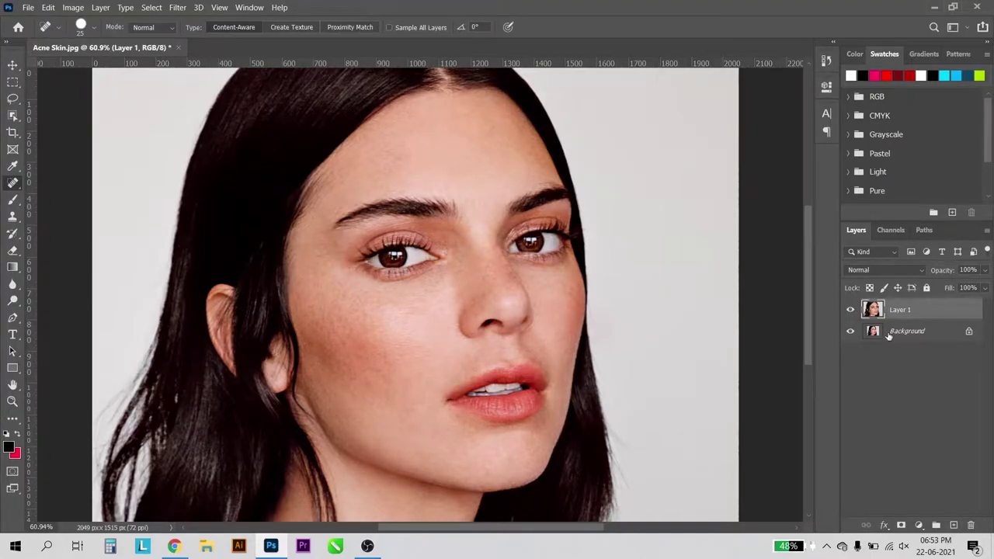
pyautogui.click(853, 312)
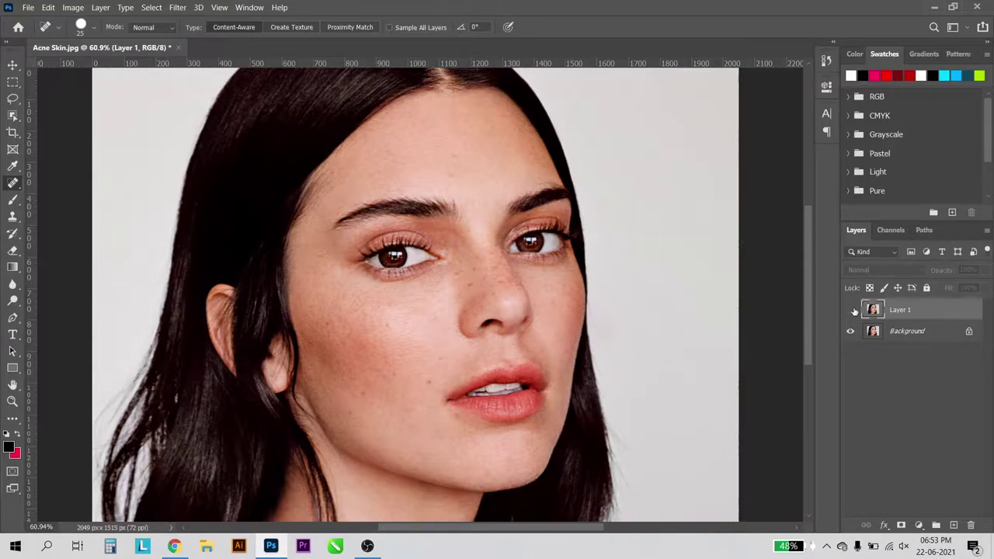
pyautogui.click(853, 311)
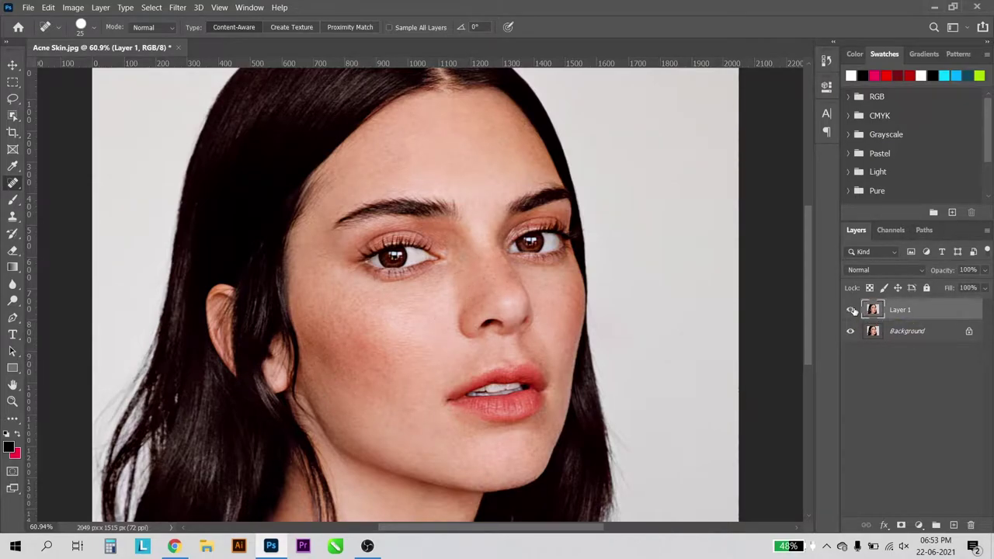
pyautogui.click(852, 311)
# Step: Duplicate the retouched layer twice, convert both copies to smart objects, and hide Layer 1 copy 2
pyautogui.hotkey('ctrl', 'j')
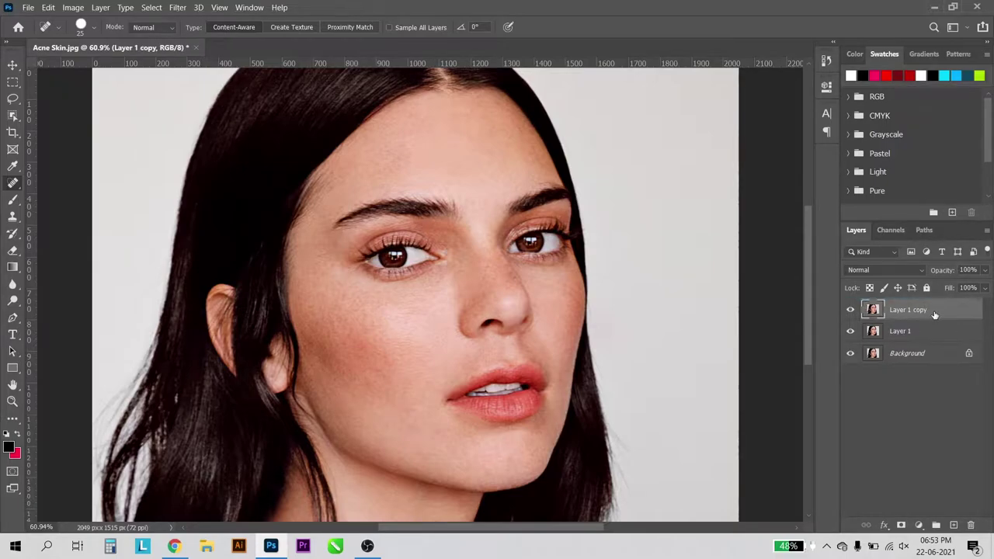
pyautogui.hotkey('ctrl', 'j')
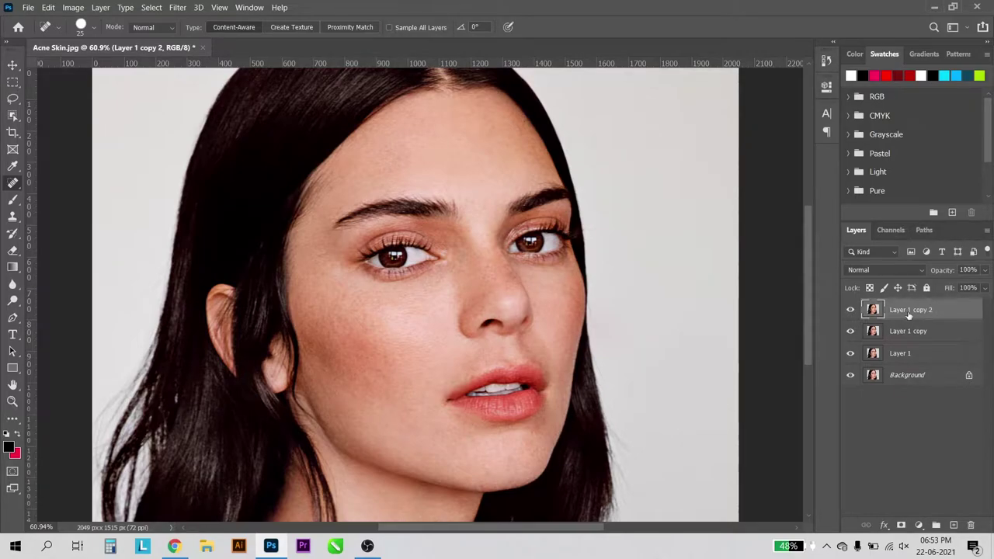
pyautogui.rightClick(910, 314)
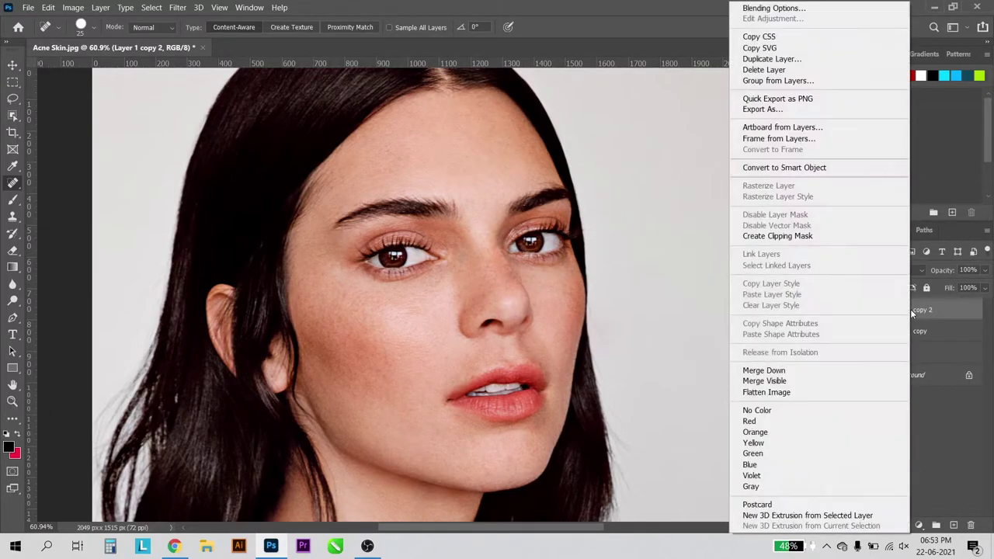
pyautogui.click(794, 169)
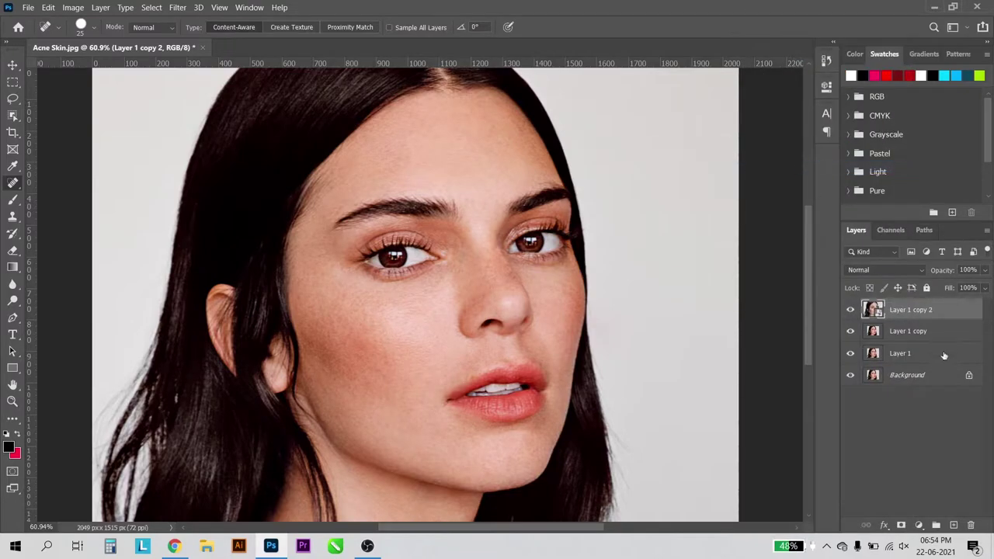
pyautogui.rightClick(934, 327)
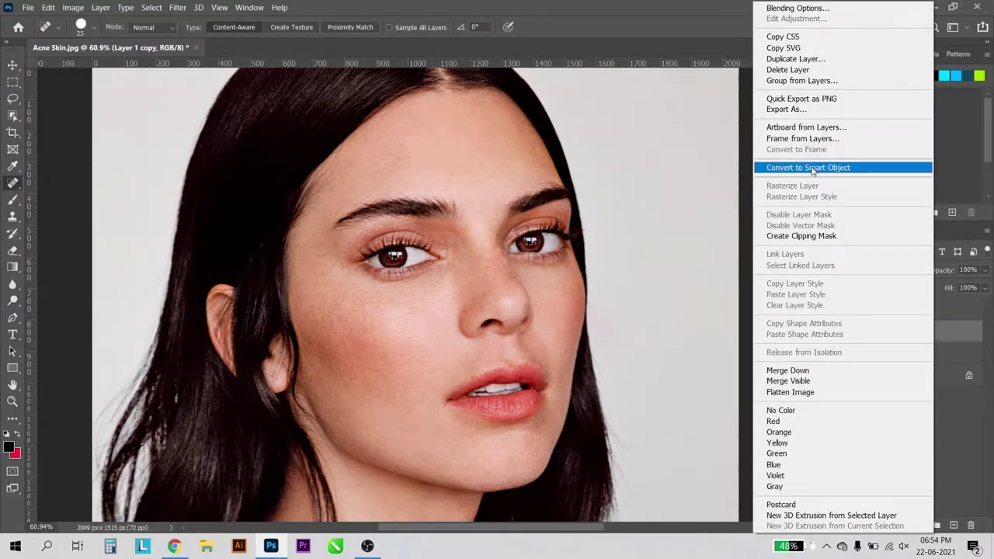
pyautogui.click(813, 169)
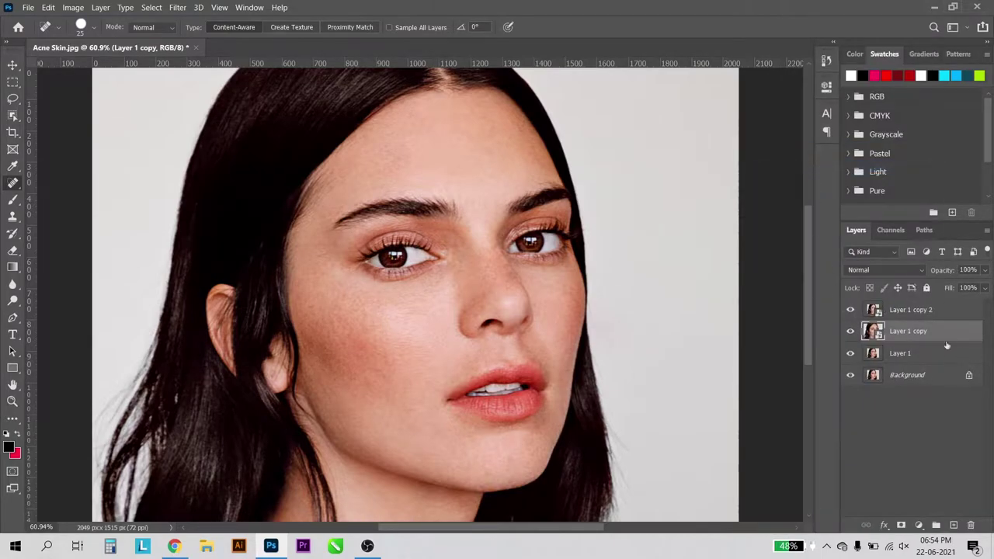
pyautogui.click(851, 311)
# Step: Apply a Gaussian Blur smart filter with a 6-pixel radius to Layer 1 copy
pyautogui.click(178, 8)
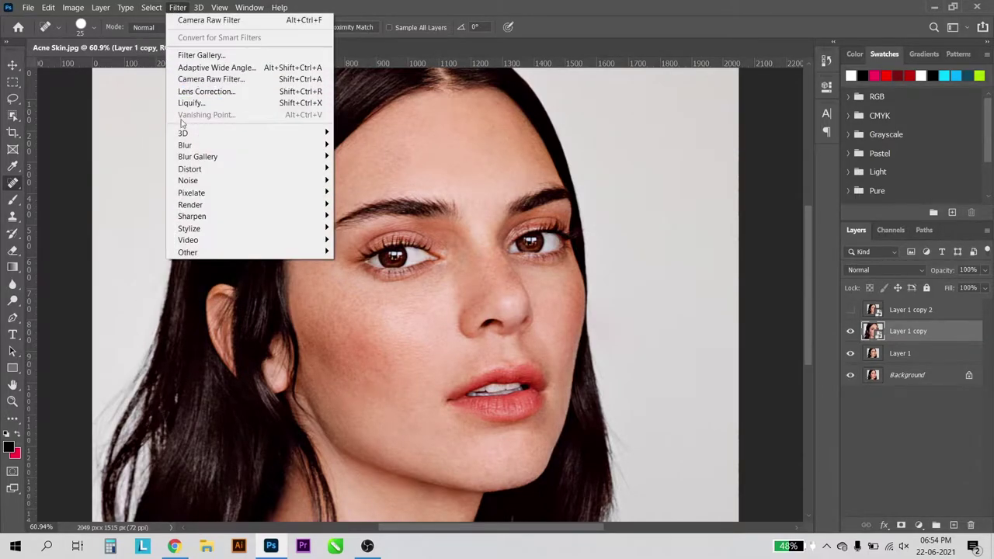
pyautogui.moveTo(184, 145)
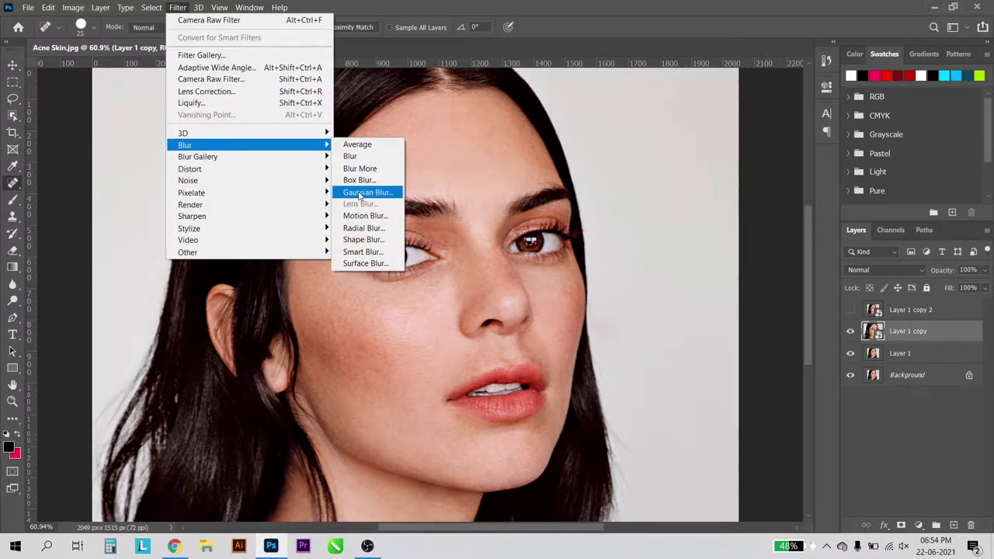
pyautogui.click(359, 192)
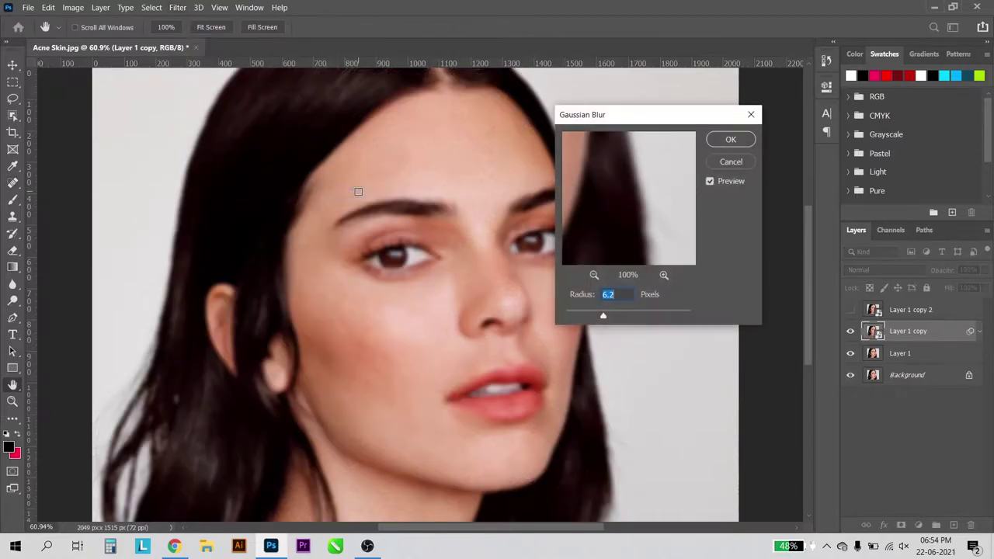
pyautogui.moveTo(599, 315)
pyautogui.mouseDown()
pyautogui.moveTo(653, 318)
pyautogui.moveTo(605, 318)
pyautogui.mouseUp()
pyautogui.write('6')
pyautogui.click(730, 140)
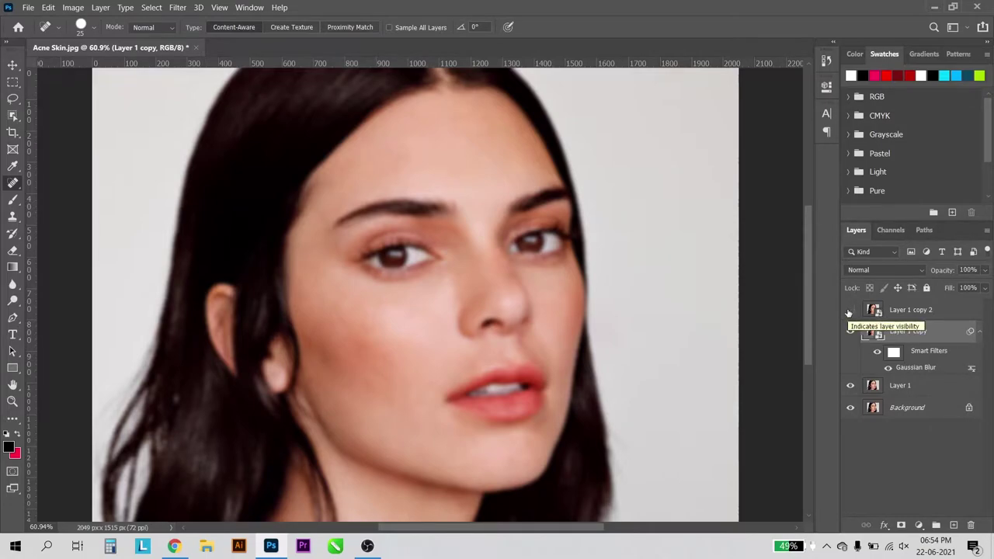
# Step: Show and select Layer 1 copy 2, and set its blend mode to Vivid Light
pyautogui.click(849, 312)
pyautogui.click(932, 309)
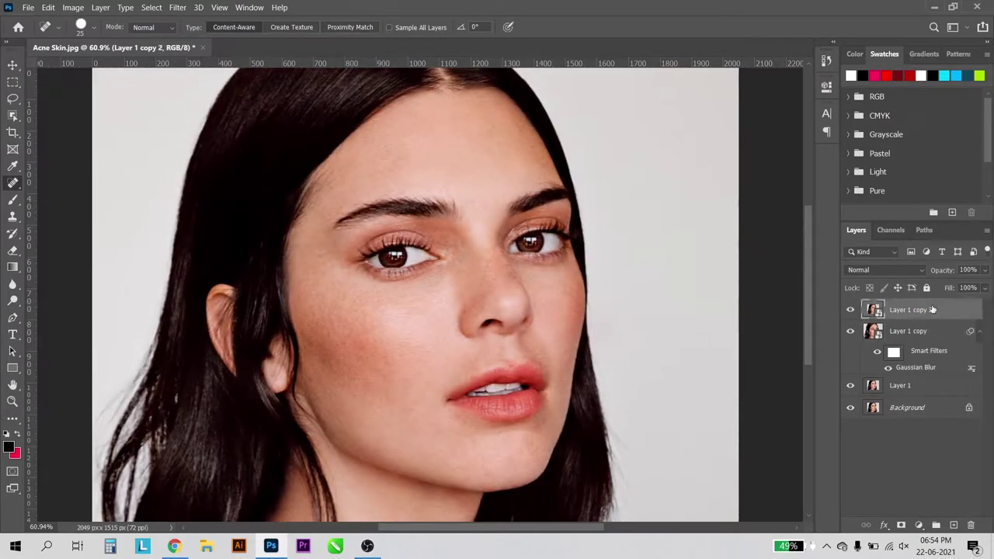
pyautogui.click(874, 270)
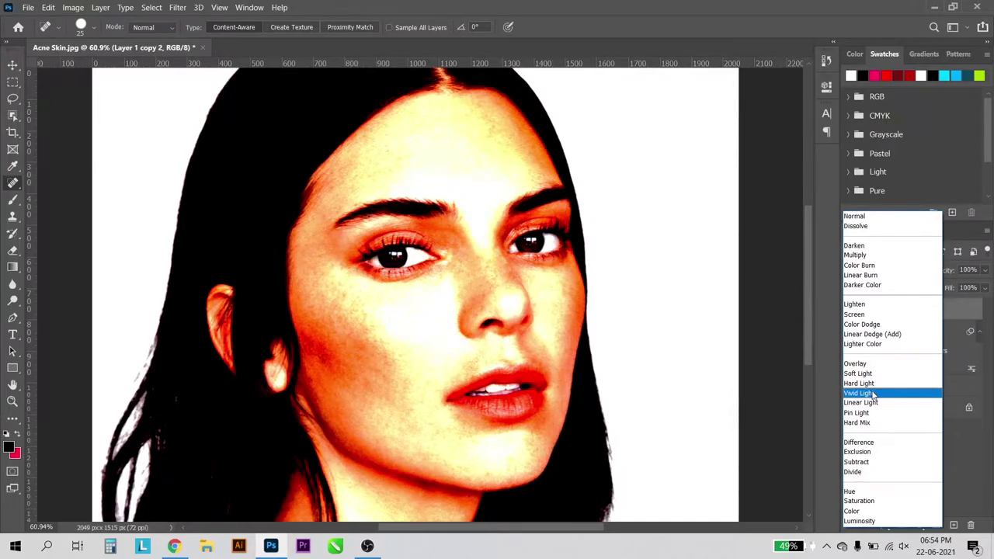
pyautogui.click(874, 394)
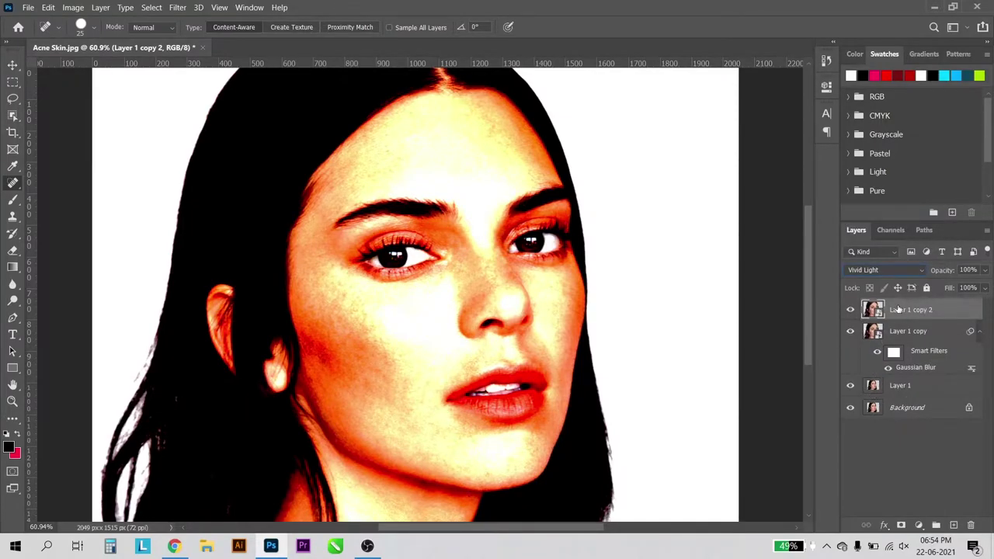
pyautogui.click(177, 8)
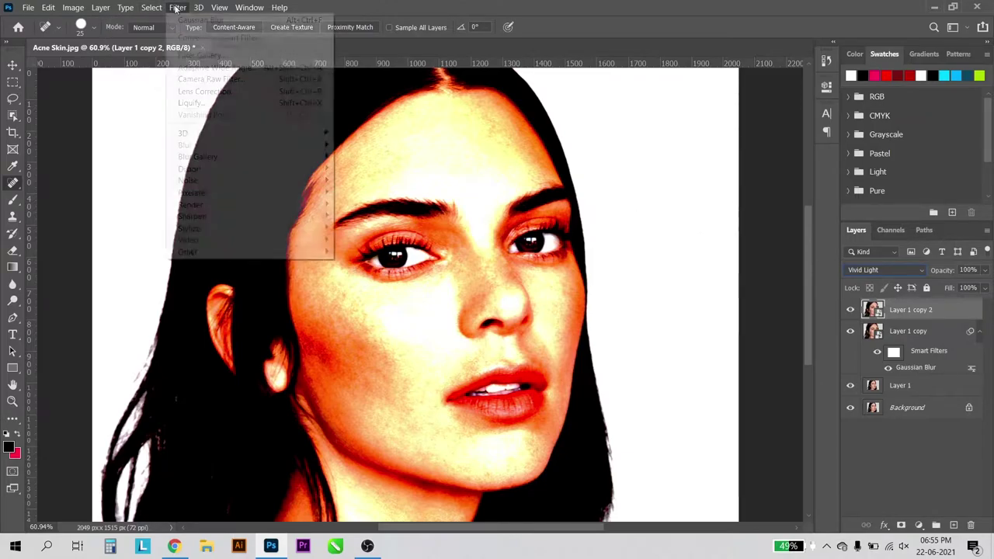
pyautogui.moveTo(187, 252)
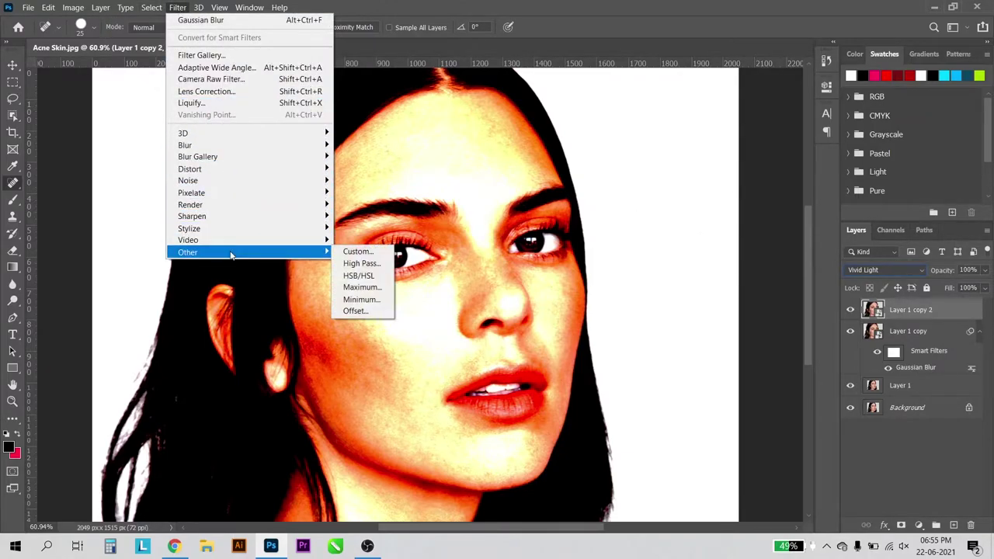
# Step: Apply a High Pass filter with a 2.0-pixel radius to Layer 1 copy 2
pyautogui.click(361, 263)
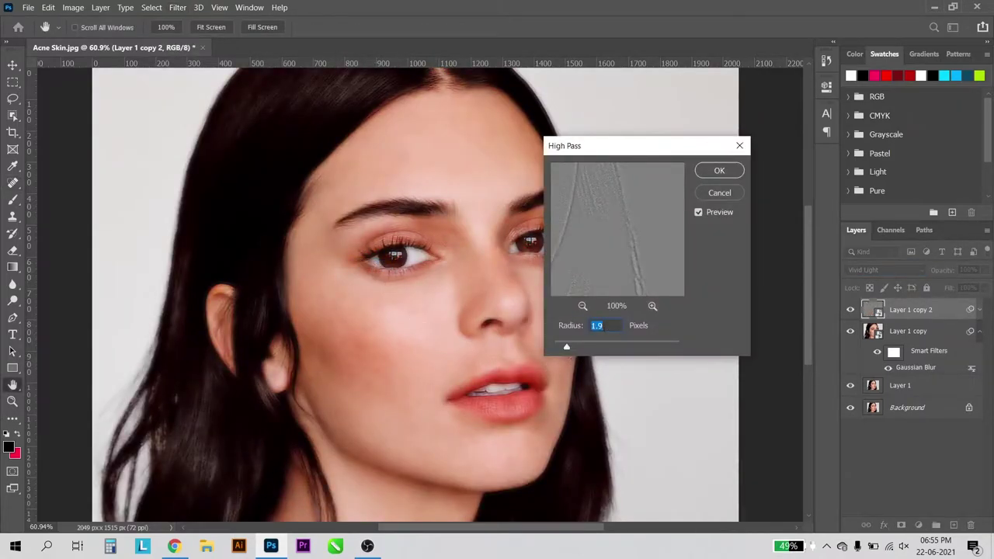
pyautogui.moveTo(566, 347); pyautogui.dragTo(568, 347)
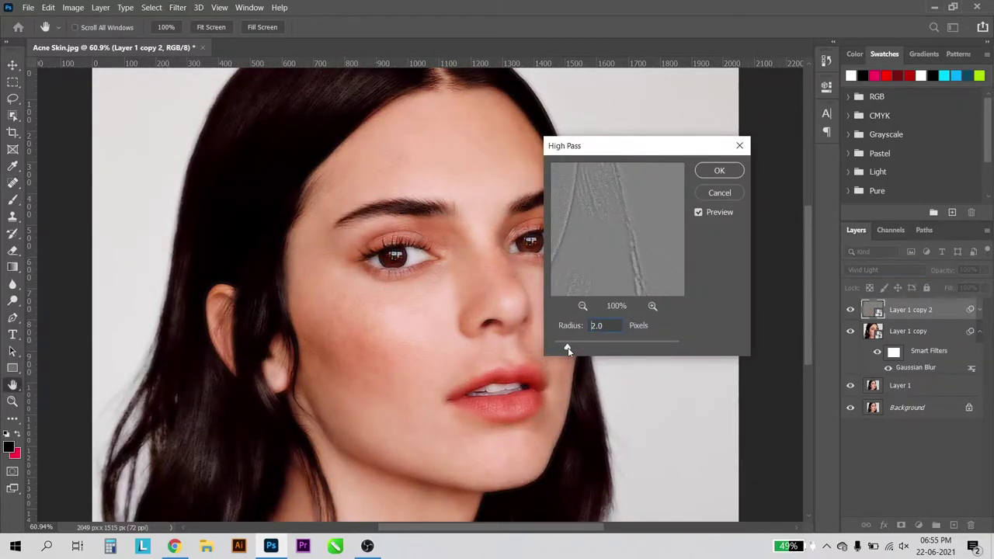
pyautogui.click(609, 327)
pyautogui.doubleClick(615, 326)
pyautogui.click(616, 325)
pyautogui.click(719, 171)
pyautogui.press('j')
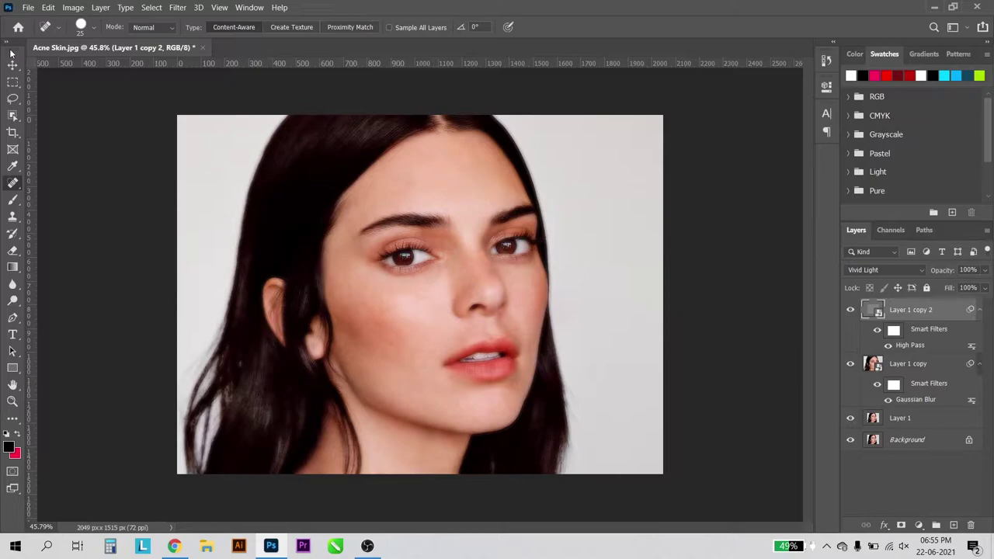
# Step: Select both Layer 1 copy and Layer 1 copy 2 in the Layers panel
pyautogui.click(13, 65)
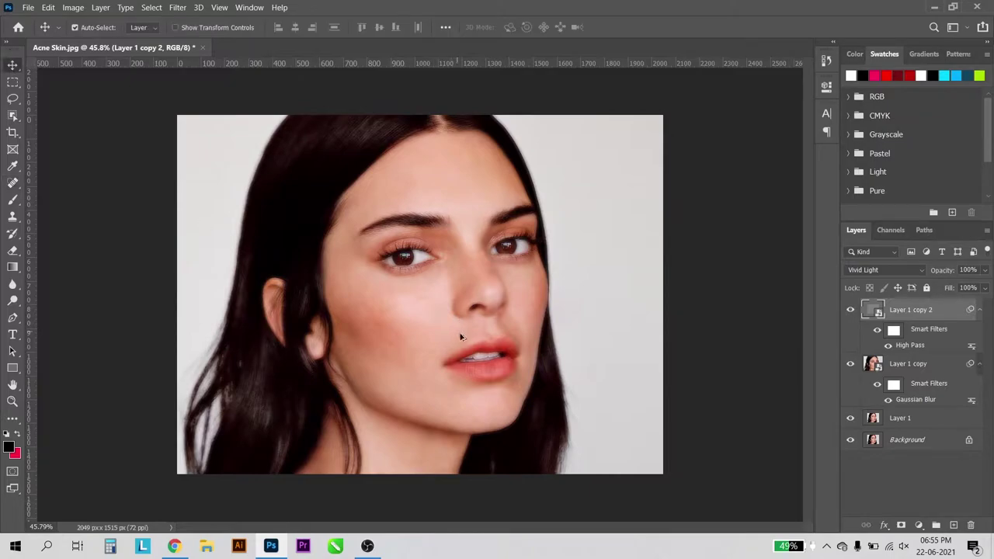
pyautogui.scroll(3, 472, 337)
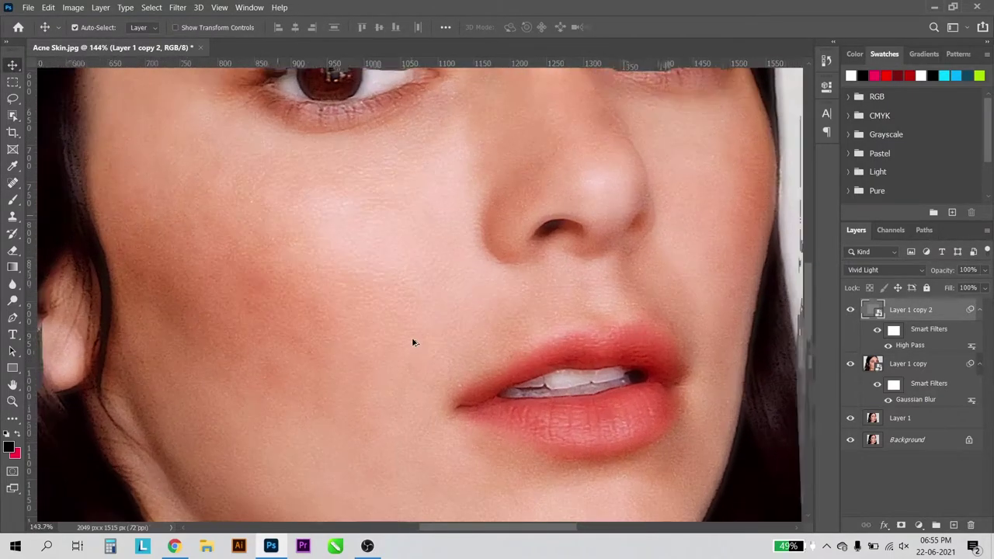
pyautogui.scroll(-2, 412, 337)
pyautogui.scroll(-2, 433, 321)
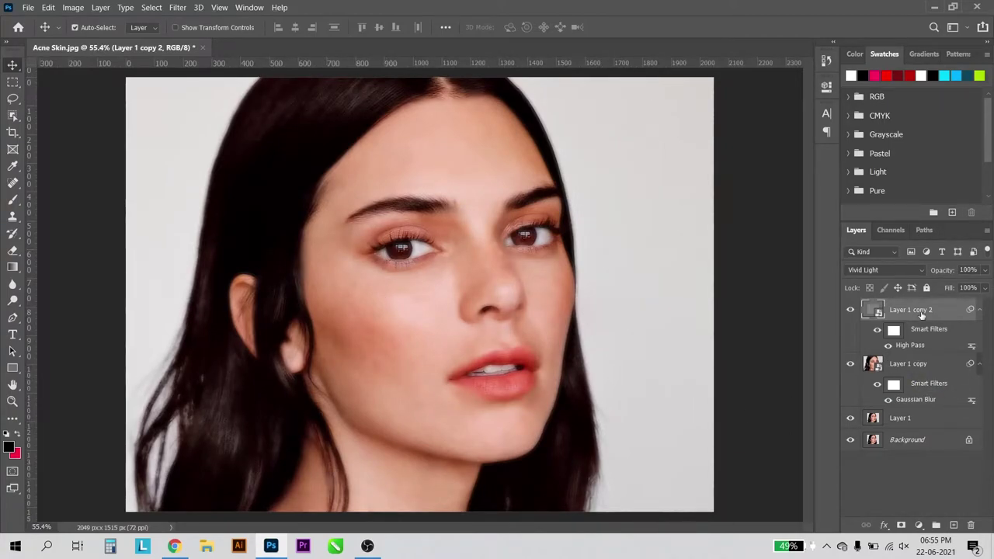
pyautogui.keyDown('shift'); pyautogui.click(922, 365); pyautogui.keyUp('shift')
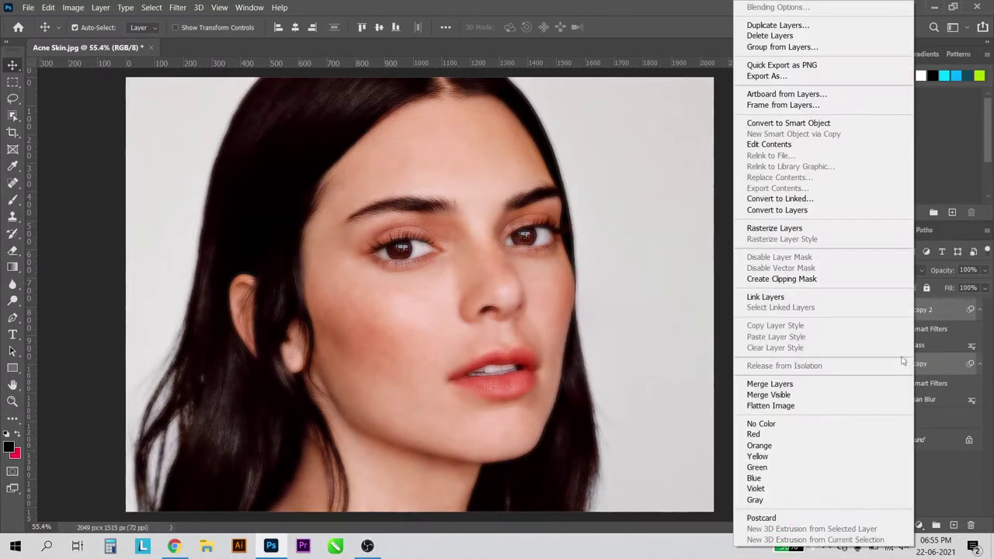
# Step: Group Layer 1 copy and Layer 1 copy 2 together as Group 1
pyautogui.click(760, 50)
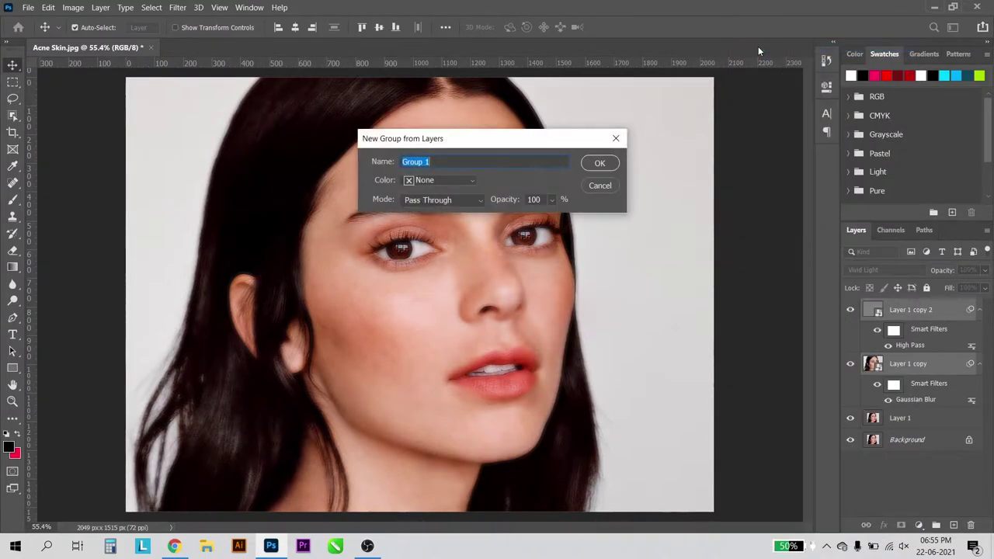
pyautogui.click(601, 163)
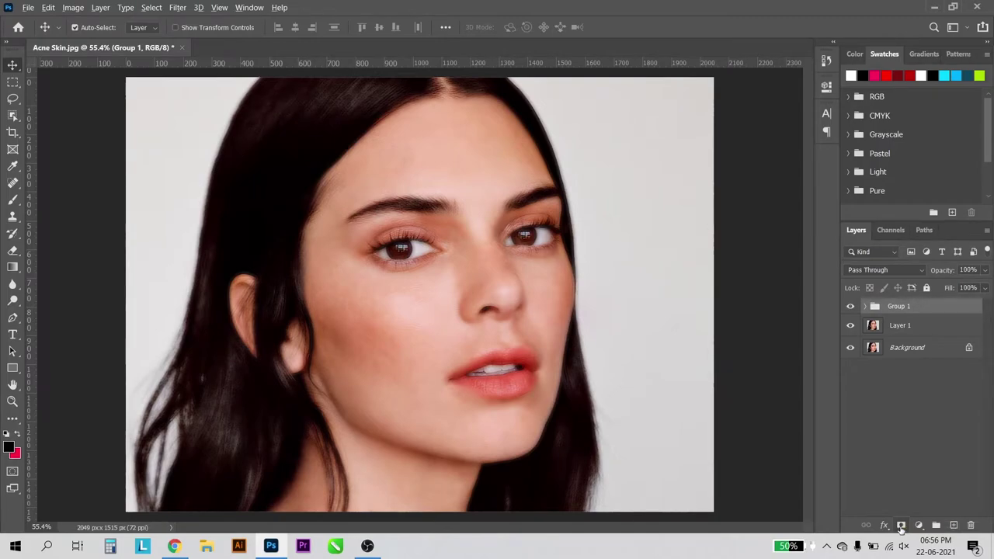
# Step: Add a black layer mask to Group 1 and ready the Brush with white foreground colour
pyautogui.keyDown('alt'); pyautogui.click(901, 526); pyautogui.keyUp('alt')
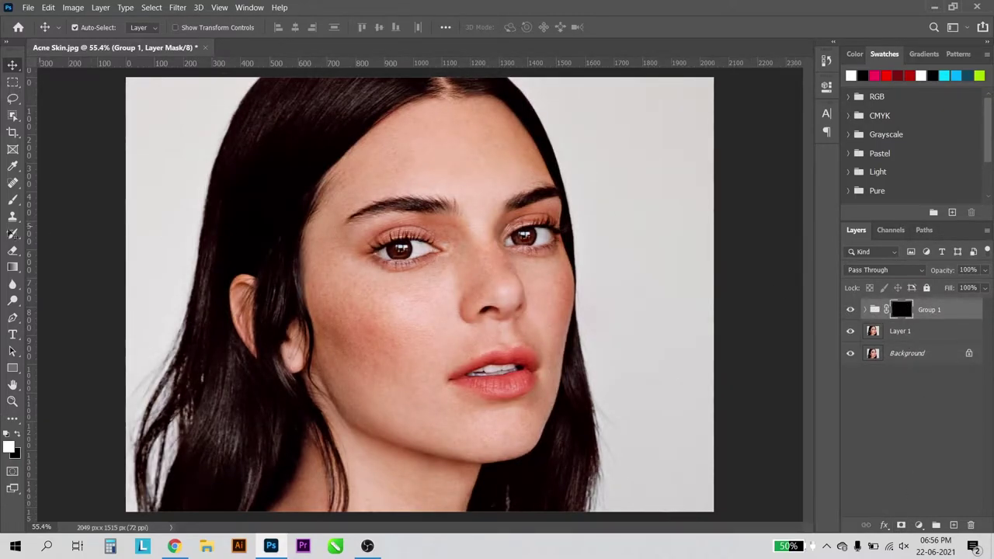
pyautogui.click(12, 200)
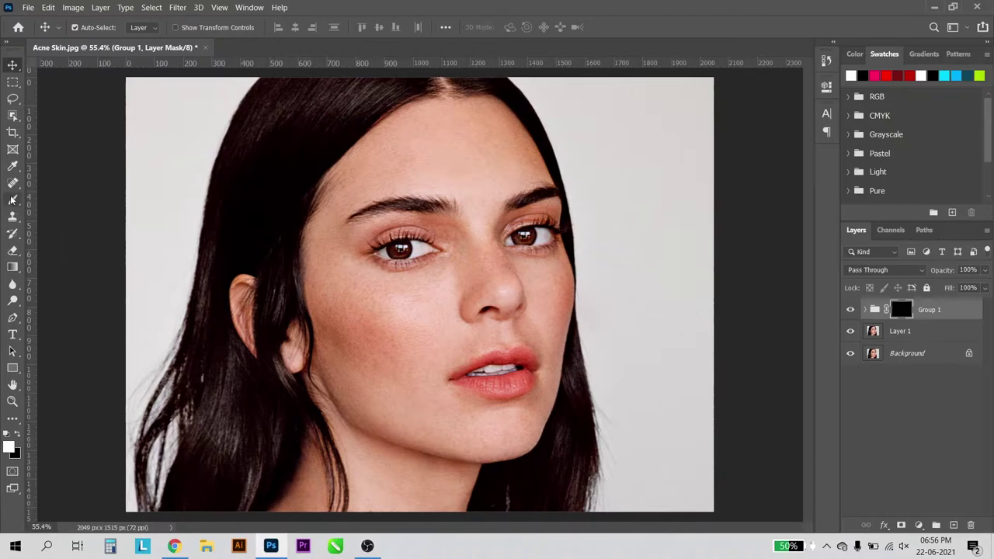
pyautogui.click(10, 447)
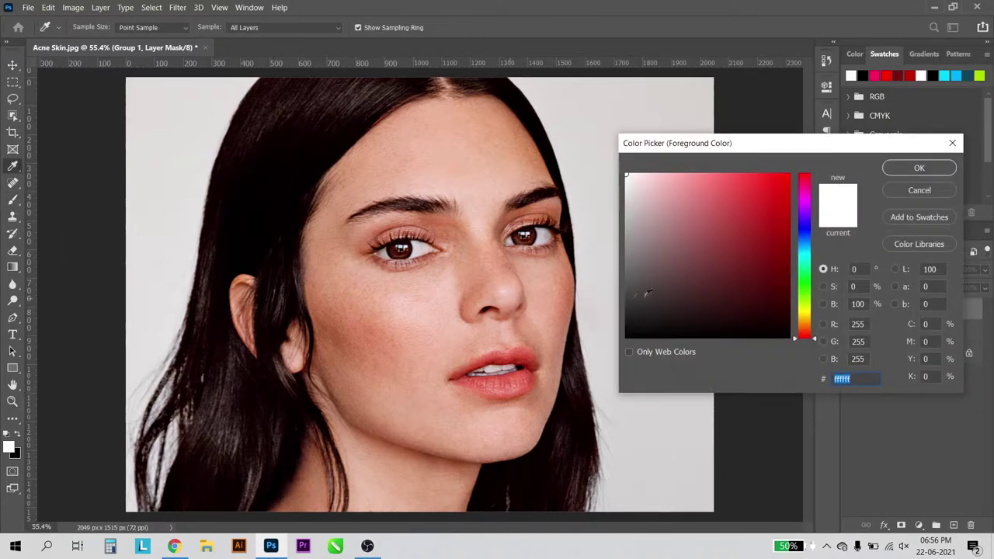
pyautogui.moveTo(615, 270); pyautogui.dragTo(564, 124)
pyautogui.click(919, 168)
# Step: Paint the smoothing back over the forehead with a 200-pixel brush
pyautogui.scroll(2, 356, 136)
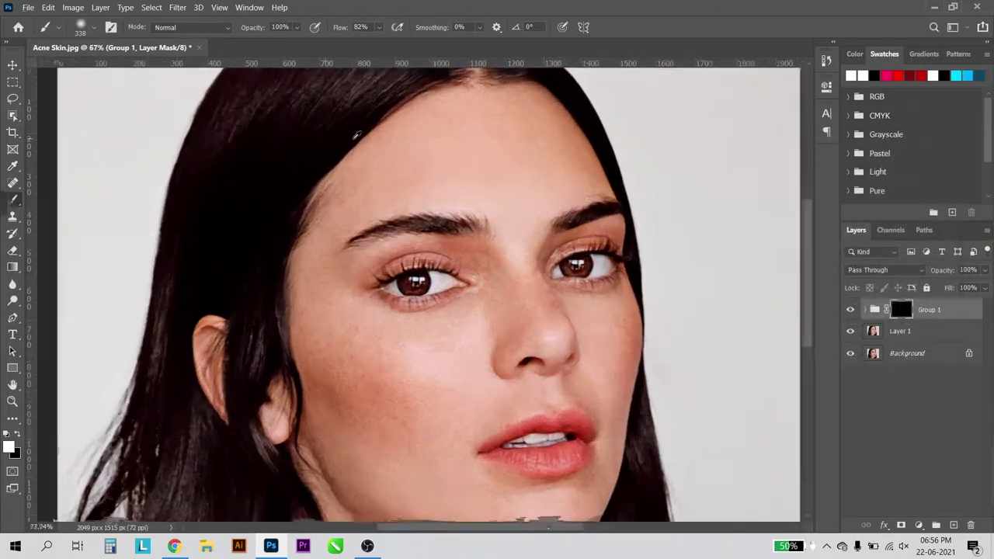
pyautogui.scroll(3, 526, 166)
pyautogui.scroll(1, 524, 211)
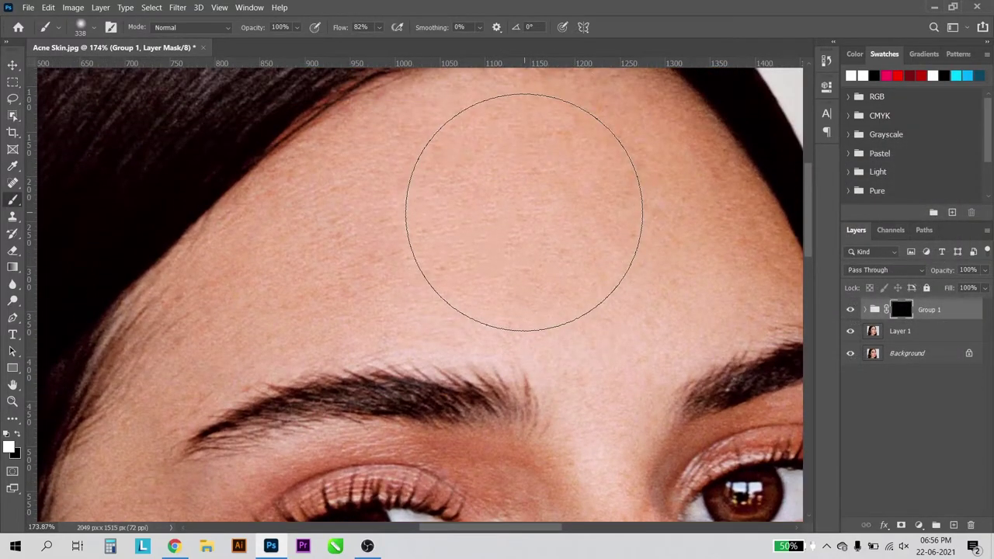
pyautogui.press('[')
pyautogui.press('[')
pyautogui.press('[')
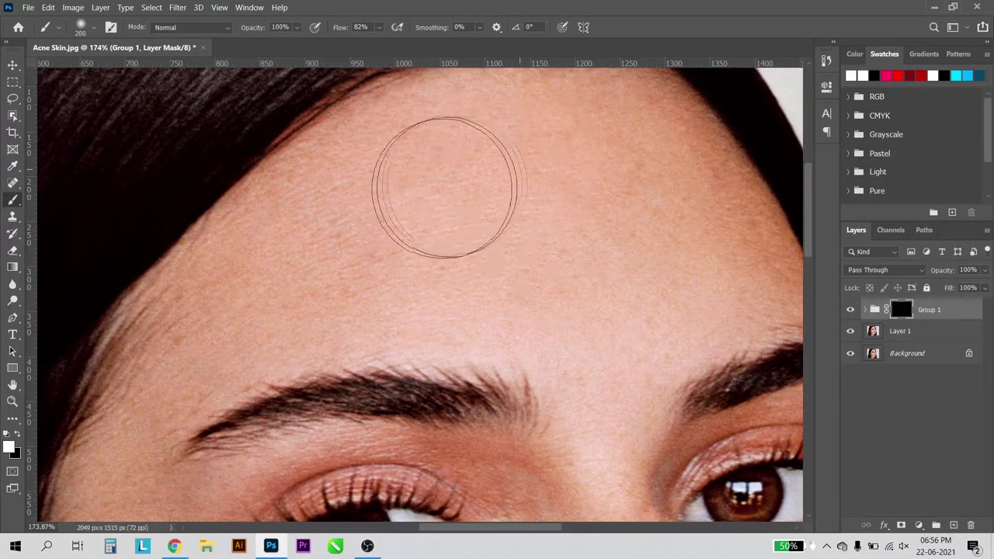
pyautogui.moveTo(446, 188)
pyautogui.mouseDown()
pyautogui.moveTo(646, 181)
pyautogui.moveTo(732, 255)
pyautogui.moveTo(710, 195)
pyautogui.moveTo(471, 181)
pyautogui.moveTo(310, 256)
pyautogui.moveTo(266, 310)
pyautogui.moveTo(200, 355)
pyautogui.moveTo(222, 300)
pyautogui.moveTo(565, 349)
pyautogui.moveTo(615, 382)
pyautogui.moveTo(595, 396)
pyautogui.moveTo(446, 174)
pyautogui.moveTo(351, 196)
pyautogui.moveTo(322, 222)
pyautogui.mouseUp()
pyautogui.scroll(3, 321, 222)
pyautogui.moveTo(542, 233)
pyautogui.mouseDown()
pyautogui.moveTo(360, 310)
pyautogui.moveTo(654, 271)
pyautogui.mouseUp()
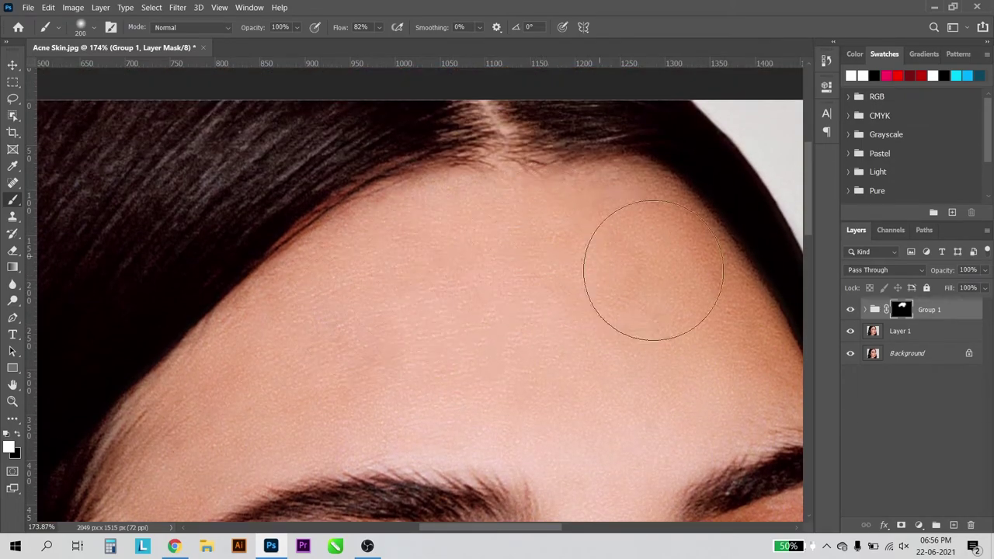
# Step: With a 100-pixel brush, paint smoothing onto the nose bridge, left temple and left cheek
pyautogui.scroll(-2, 544, 256)
pyautogui.scroll(-2, 528, 294)
pyautogui.scroll(-1, 583, 310)
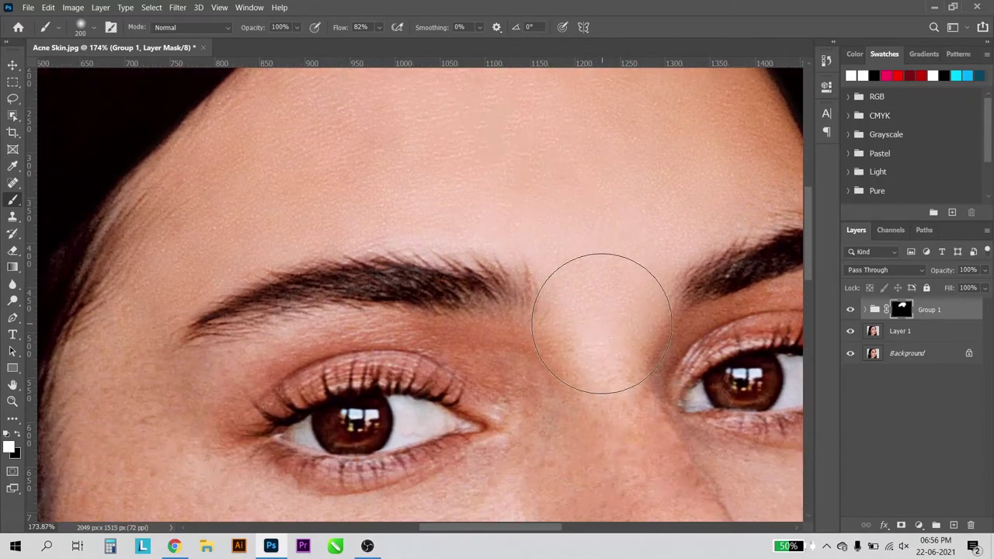
pyautogui.press('[')
pyautogui.press('[')
pyautogui.press('[')
pyautogui.press('[')
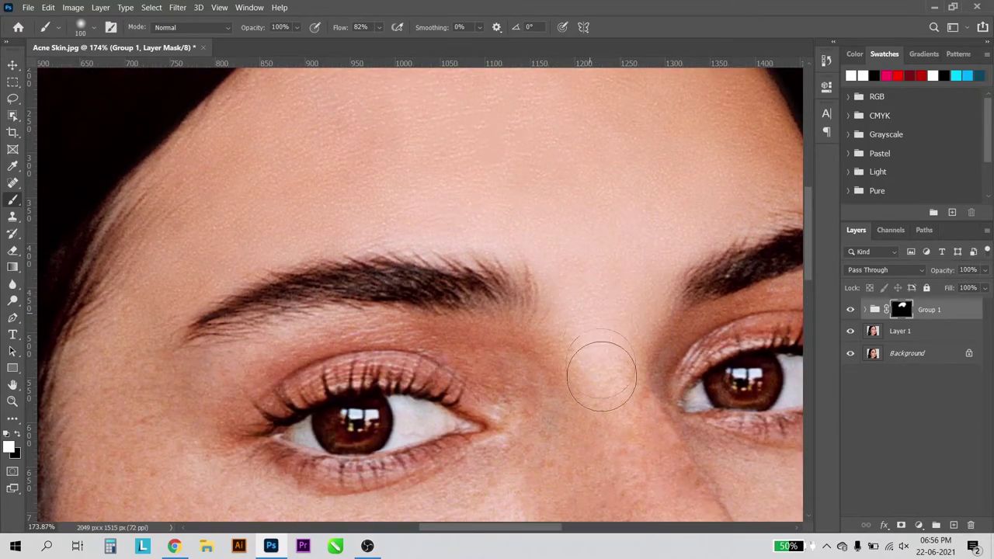
pyautogui.moveTo(602, 377)
pyautogui.mouseDown()
pyautogui.moveTo(626, 310)
pyautogui.moveTo(604, 378)
pyautogui.moveTo(637, 471)
pyautogui.moveTo(630, 365)
pyautogui.mouseUp()
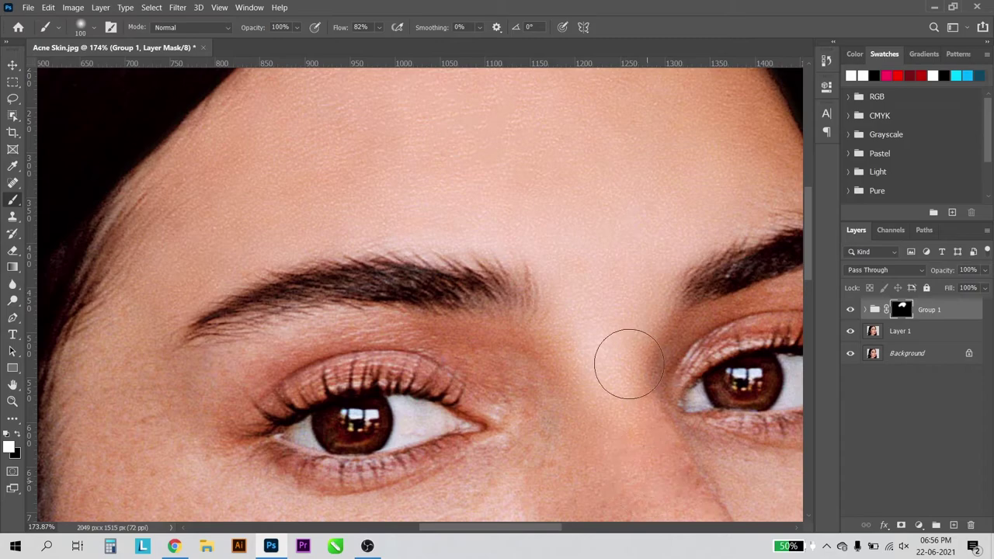
pyautogui.moveTo(111, 380); pyautogui.dragTo(156, 369)
pyautogui.scroll(-3, 163, 350)
pyautogui.scroll(-3, 173, 331)
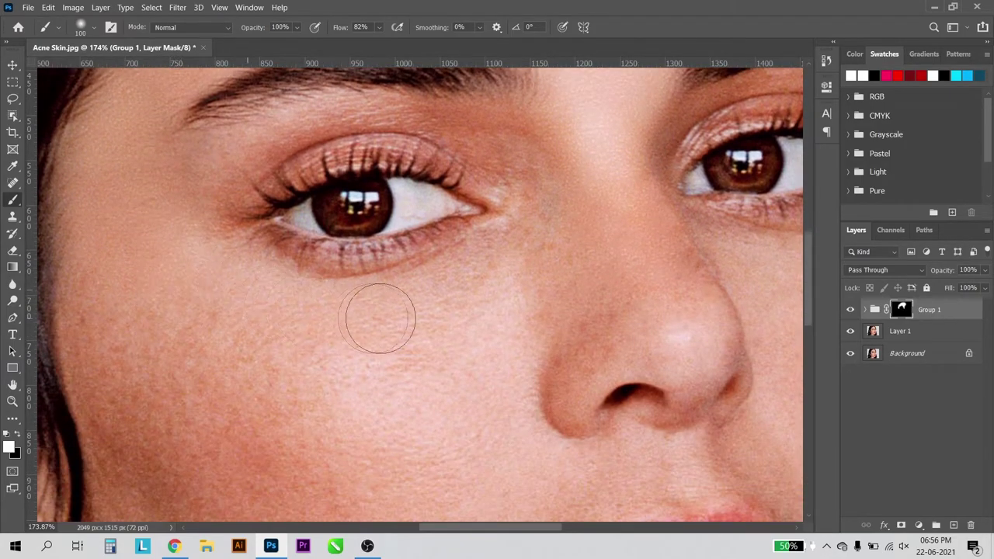
pyautogui.moveTo(380, 318)
pyautogui.mouseDown()
pyautogui.moveTo(468, 277)
pyautogui.moveTo(433, 333)
pyautogui.moveTo(112, 332)
pyautogui.moveTo(241, 363)
pyautogui.mouseUp()
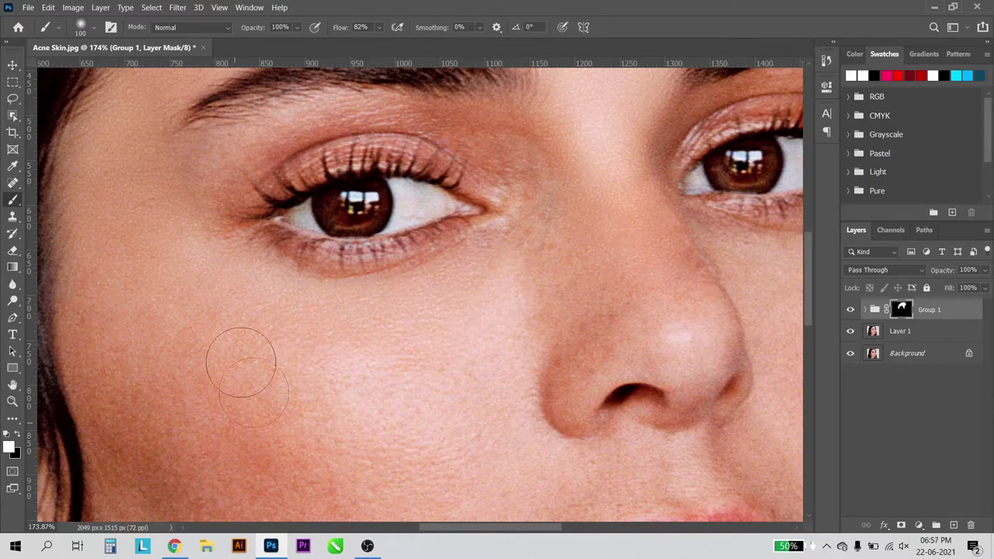
# Step: Shrink the brush to 60 pixels and zoom around the face to check the smoothing
pyautogui.scroll(-4, 443, 322)
pyautogui.scroll(-2, 447, 334)
pyautogui.scroll(-5, 451, 351)
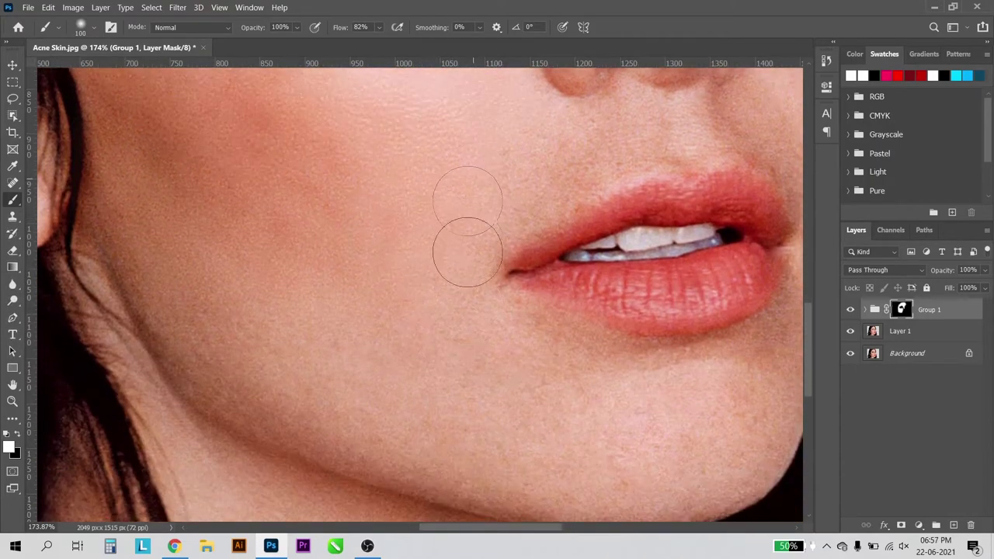
pyautogui.scroll(-3, 622, 451)
pyautogui.scroll(-1, 511, 505)
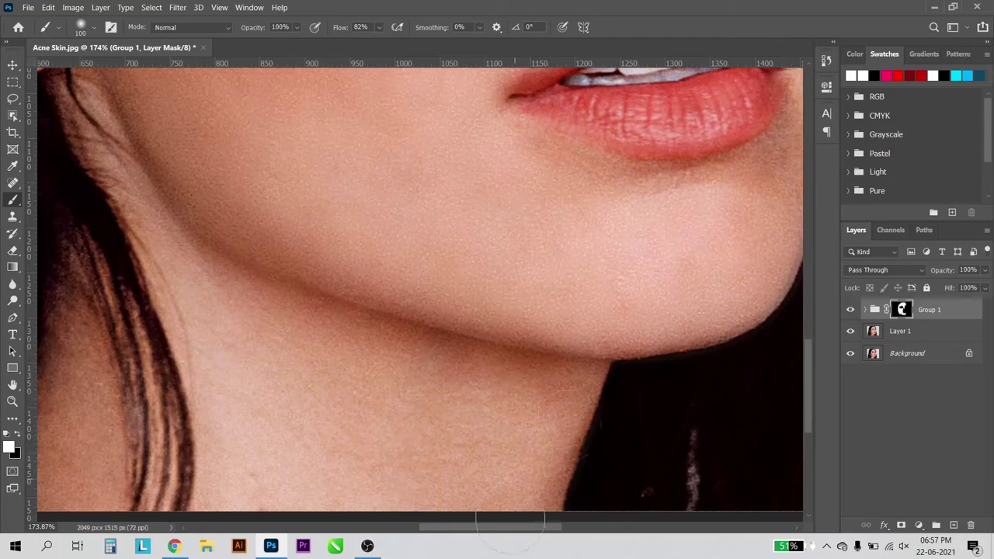
pyautogui.scroll(-2, 511, 517)
pyautogui.scroll(-2, 284, 427)
pyautogui.scroll(6, 467, 326)
pyautogui.scroll(4, 669, 229)
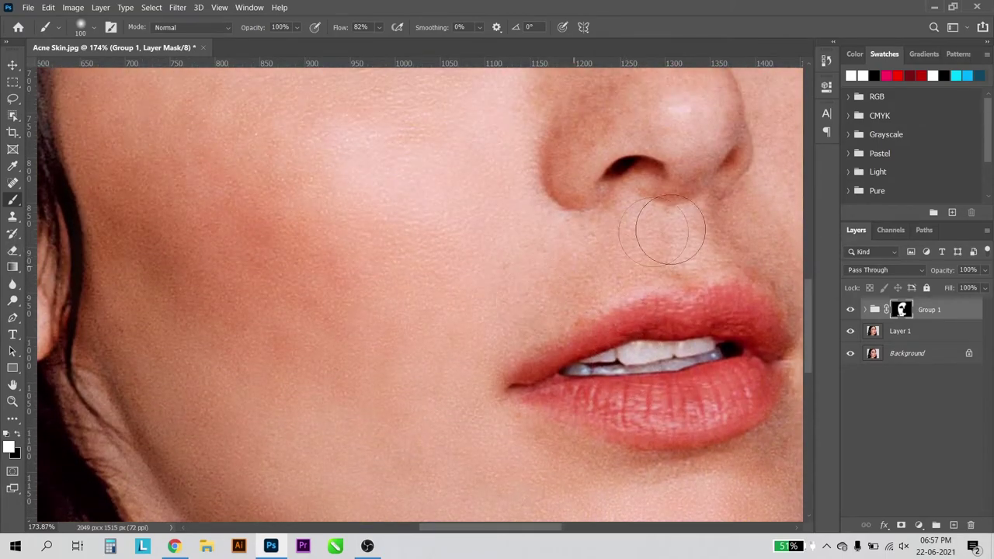
pyautogui.scroll(5, 653, 233)
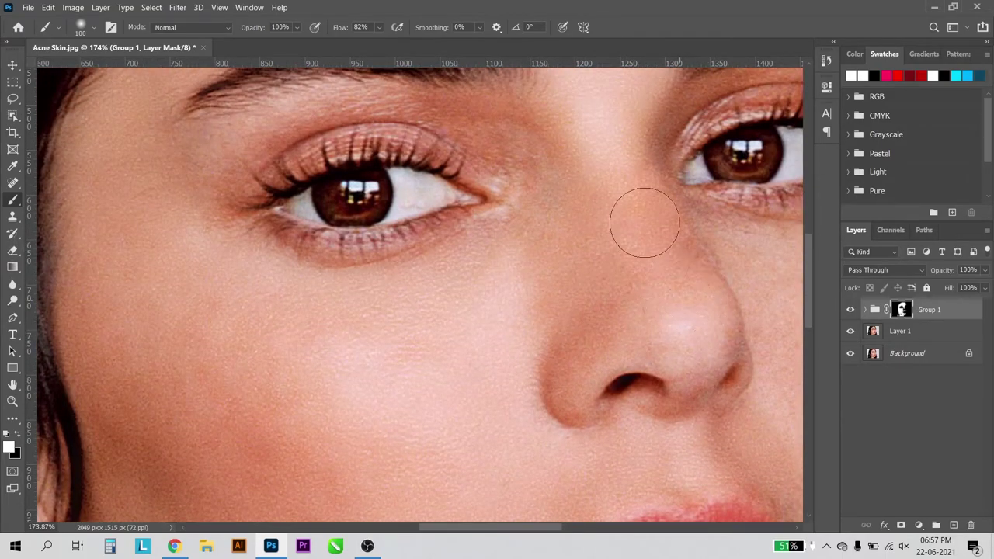
pyautogui.scroll(2, 366, 221)
pyautogui.press('[')
pyautogui.press('[')
pyautogui.press('[')
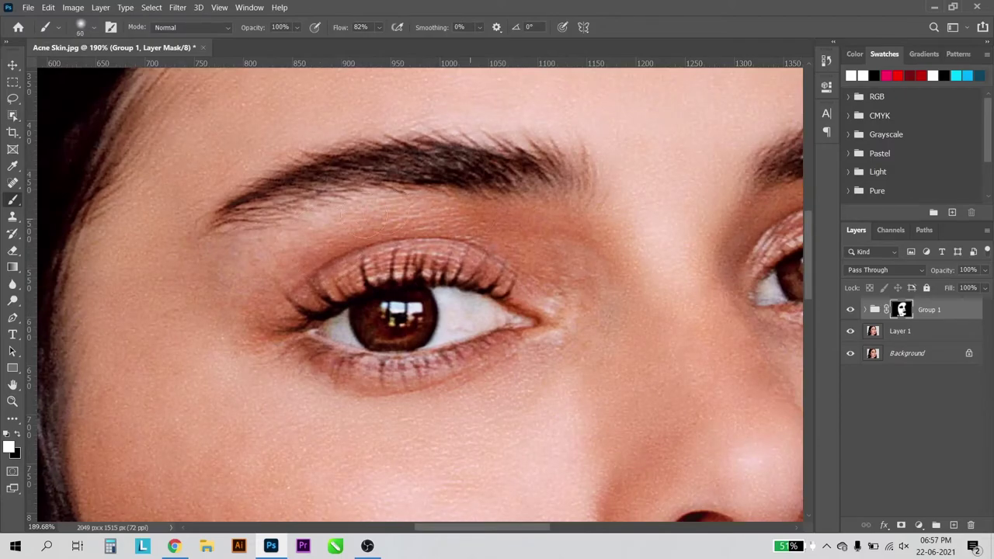
pyautogui.scroll(-3, 365, 222)
pyautogui.scroll(5, 530, 230)
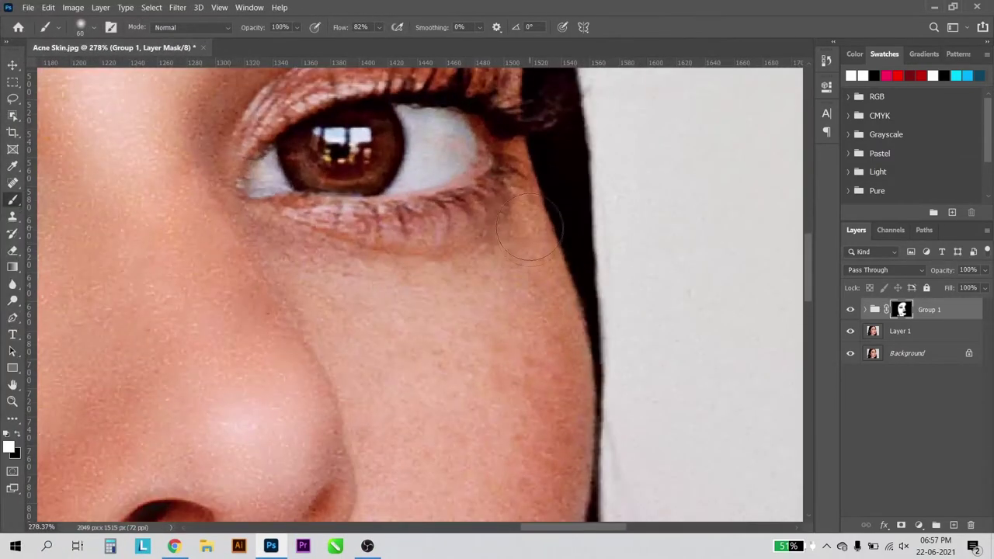
pyautogui.scroll(2, 215, 238)
pyautogui.scroll(1, 484, 217)
pyautogui.scroll(3, 381, 191)
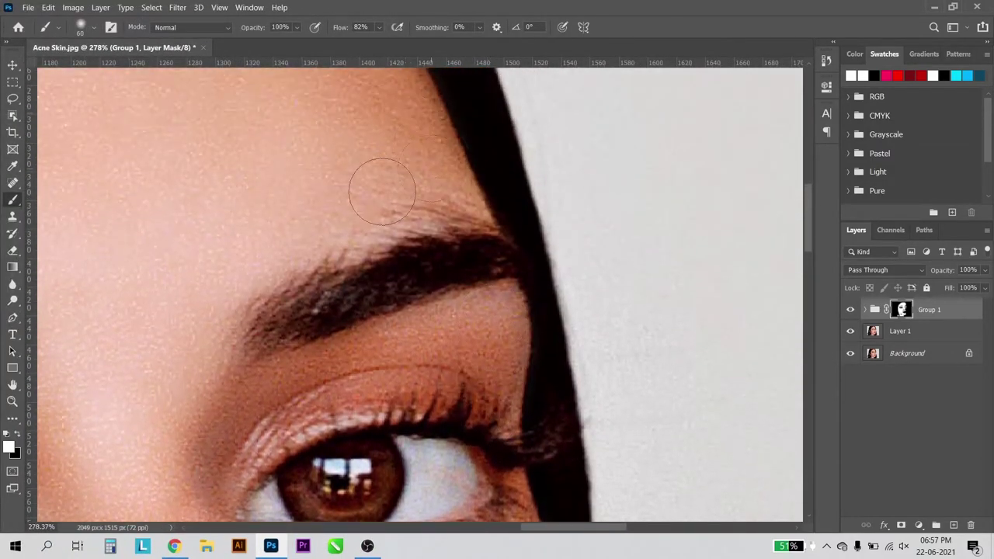
pyautogui.scroll(-2, 381, 191)
pyautogui.scroll(-3, 498, 317)
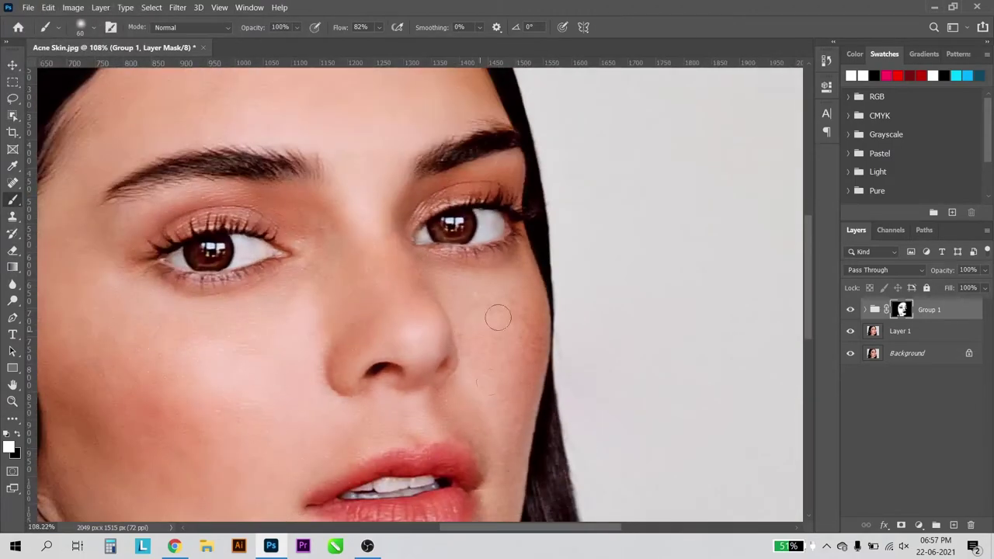
pyautogui.scroll(-1, 498, 317)
pyautogui.scroll(-2, 497, 355)
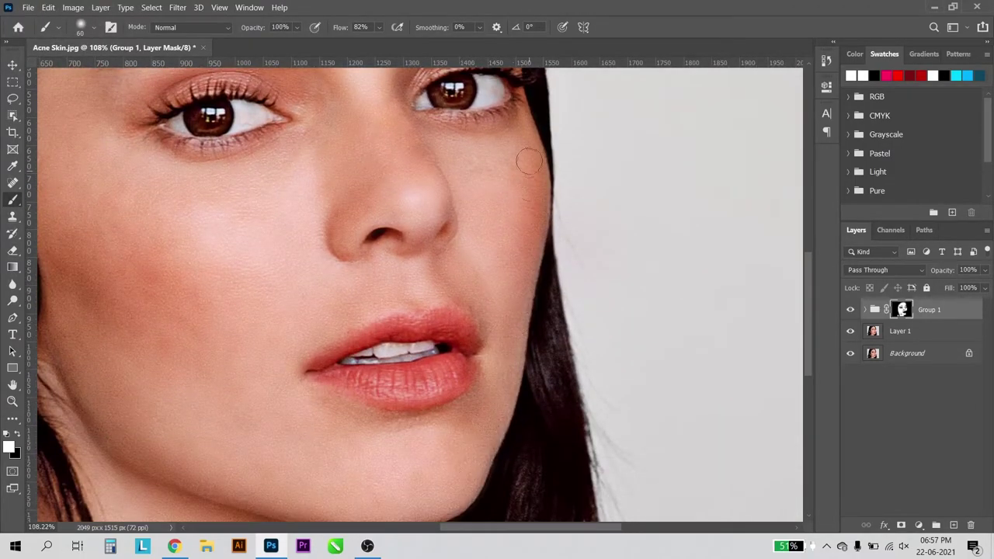
pyautogui.scroll(-3, 529, 161)
pyautogui.scroll(2, 535, 188)
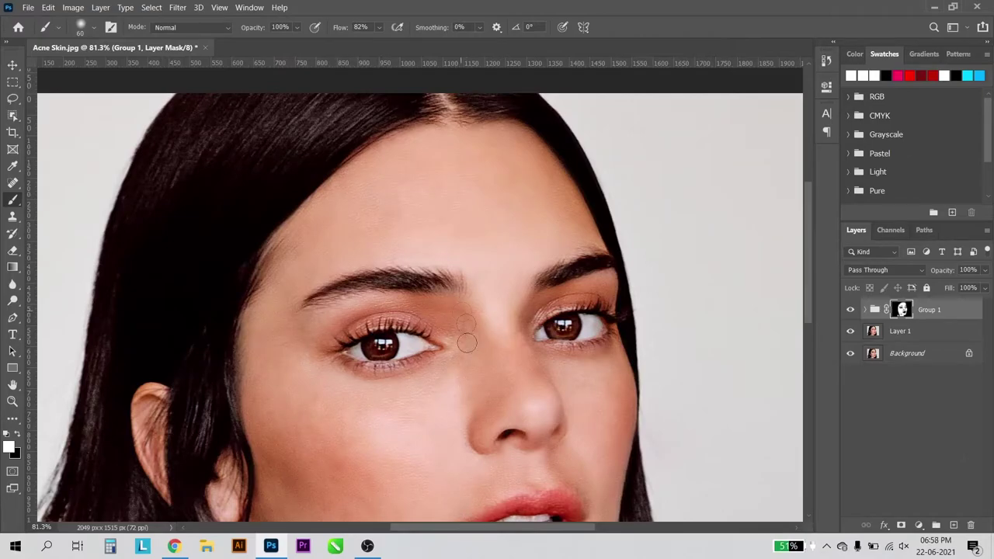
pyautogui.scroll(-1, 467, 343)
pyautogui.scroll(-1, 433, 290)
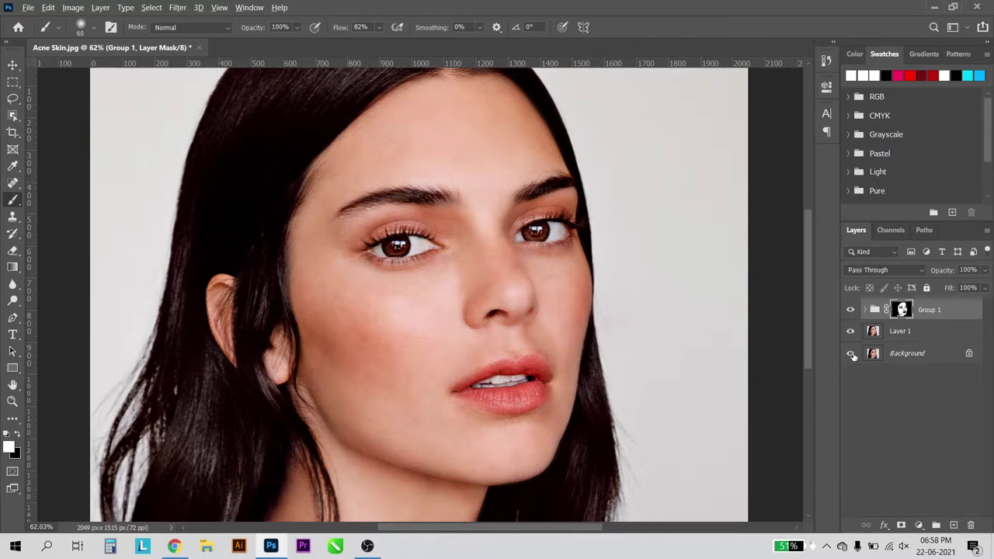
# Step: Toggle Group 1's visibility to compare the smoothed skin with the original freckled skin
pyautogui.keyDown('alt'); pyautogui.click(852, 354); pyautogui.keyUp('alt')
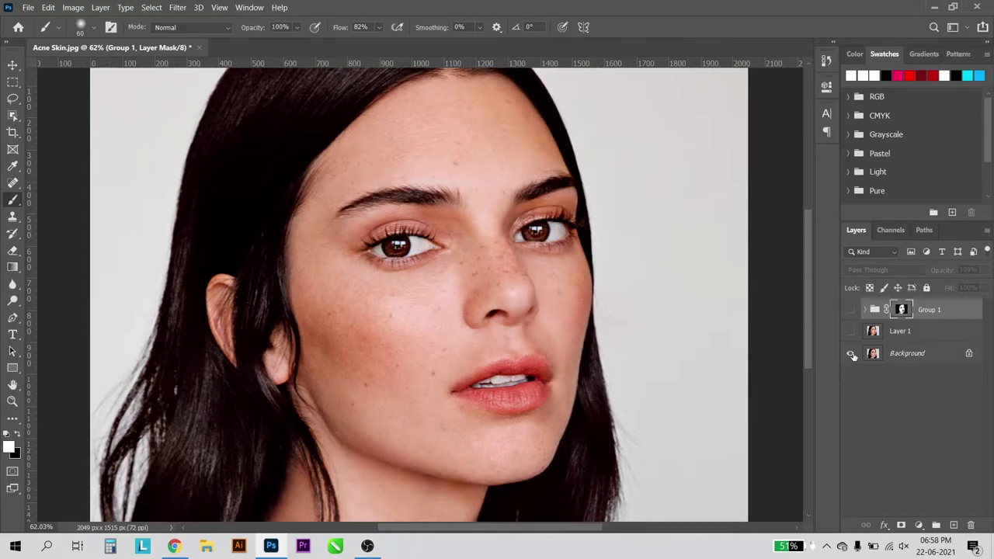
pyautogui.keyDown('alt'); pyautogui.click(851, 354); pyautogui.keyUp('alt')
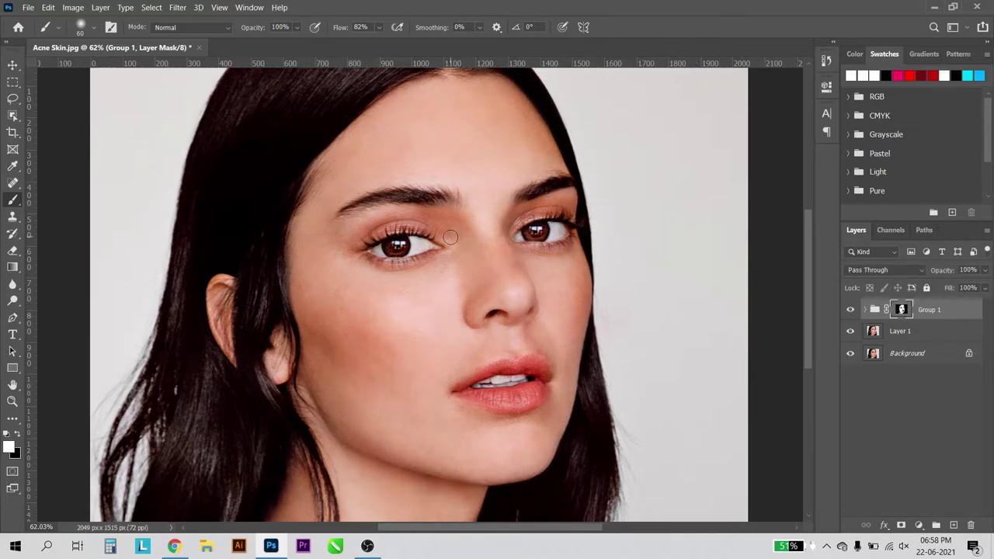
pyautogui.click(936, 315)
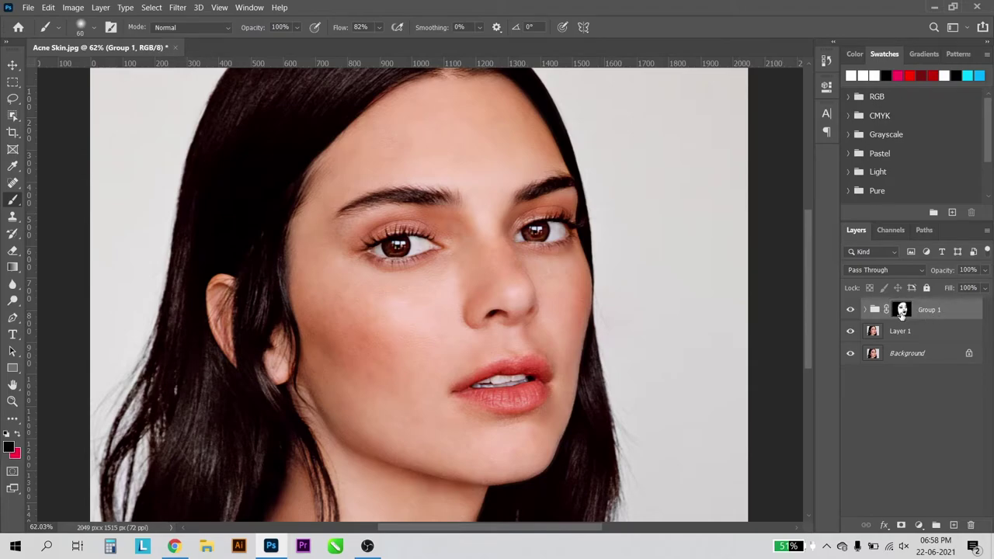
pyautogui.click(902, 310)
# Step: Lower Group 1's opacity to 65% to soften the skin smoothing
pyautogui.scroll(-1, 399, 101)
pyautogui.scroll(-1, 435, 206)
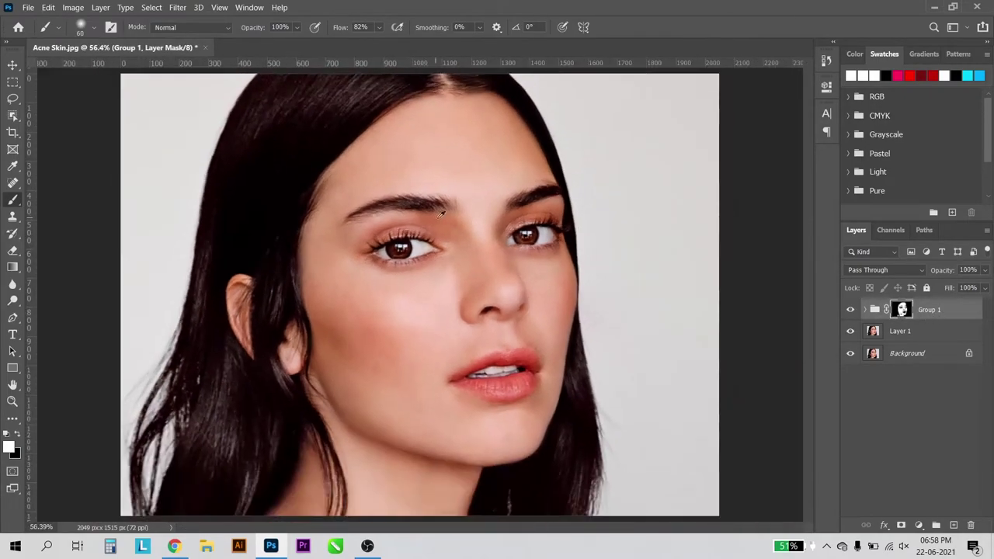
pyautogui.moveTo(947, 273); pyautogui.dragTo(938, 273)
pyautogui.moveTo(930, 278); pyautogui.dragTo(923, 277)
pyautogui.scroll(2, 401, 350)
pyautogui.scroll(2, 390, 344)
pyautogui.scroll(-5, 400, 340)
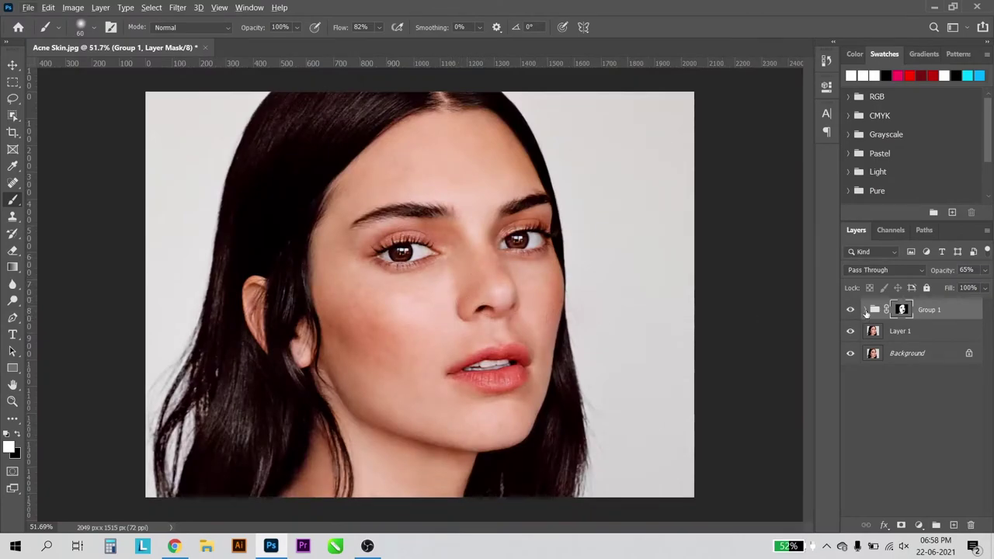
pyautogui.scroll(3, 519, 403)
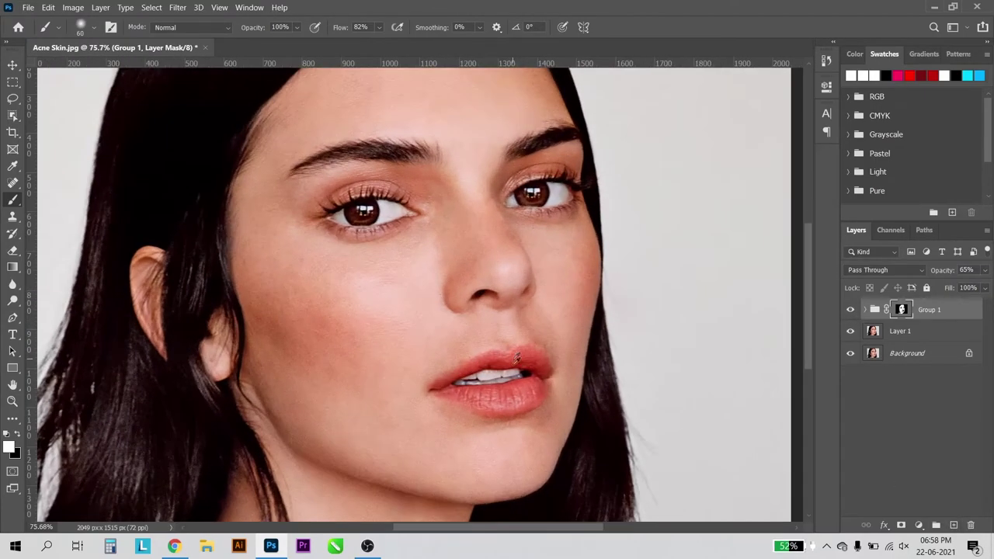
pyautogui.scroll(3, 517, 373)
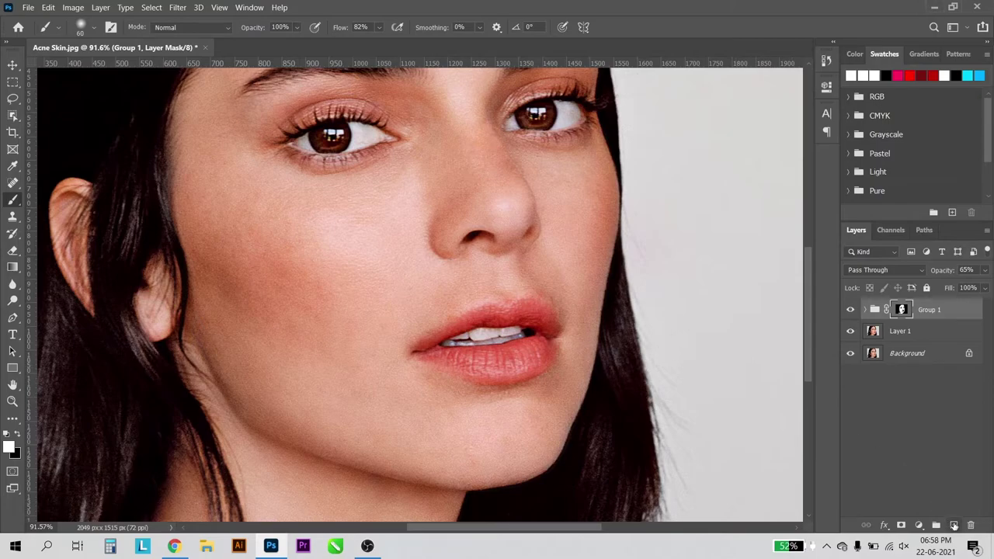
# Step: Stamp Layer 1 and Group 1 into a merged Layer 2, then fit the photo on screen
pyautogui.click(909, 331)
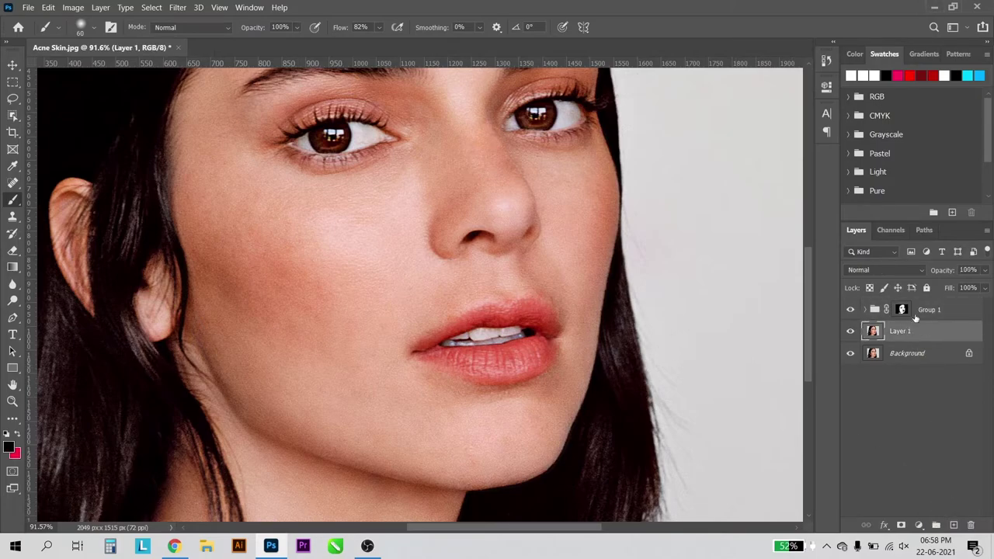
pyautogui.keyDown('shift'); pyautogui.click(931, 310); pyautogui.keyUp('shift')
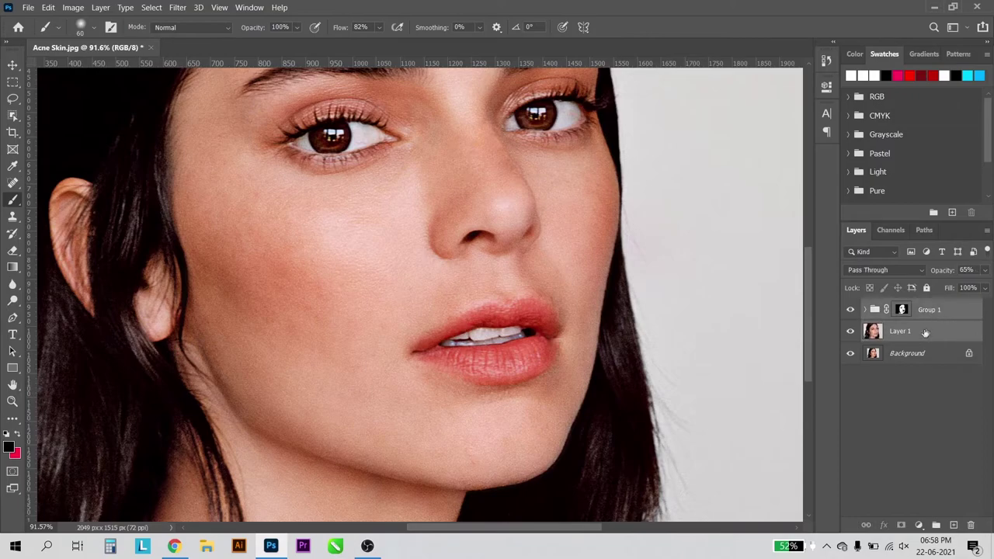
pyautogui.hotkey('ctrl', 'alt', 'shift', 'e')
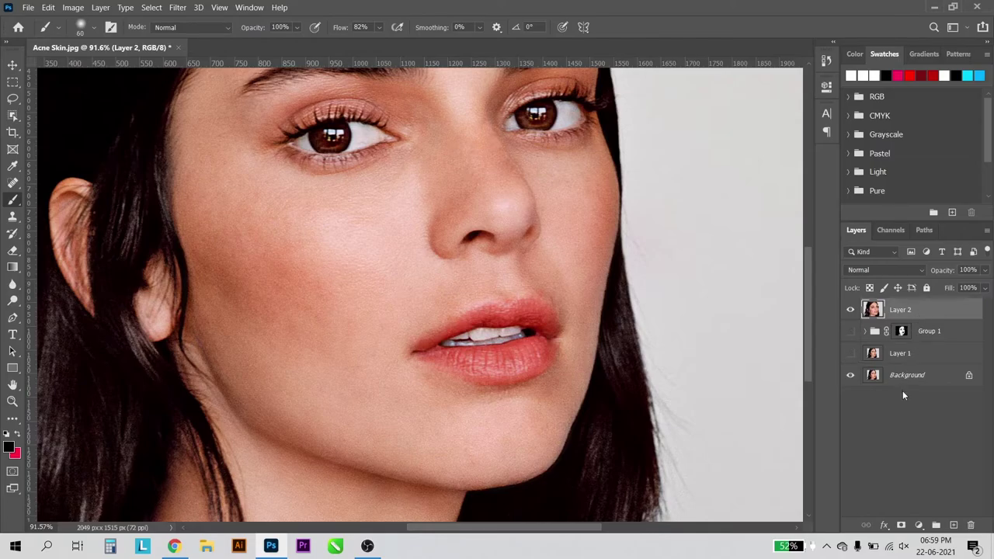
pyautogui.moveTo(389, 295); pyautogui.dragTo(374, 315)
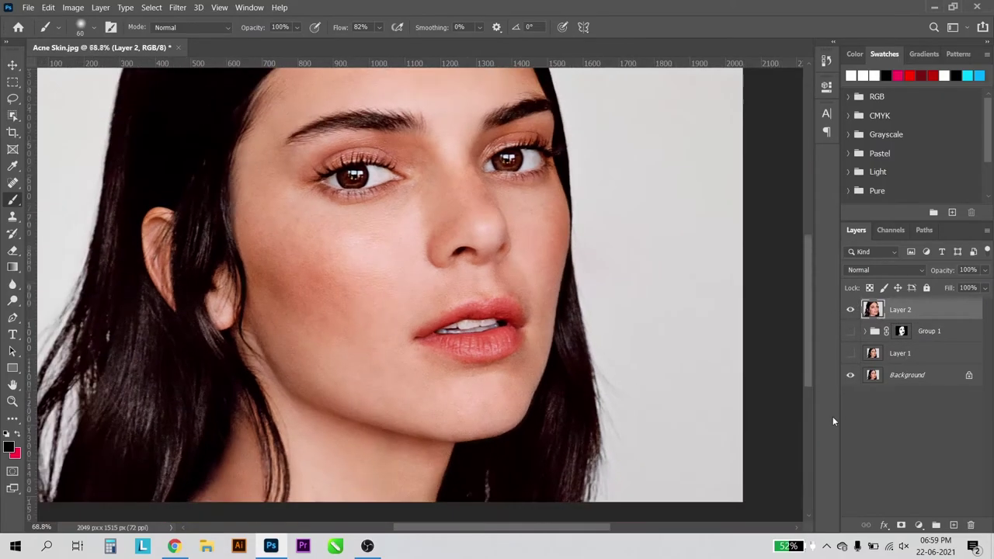
pyautogui.hotkey('ctrl', '0')
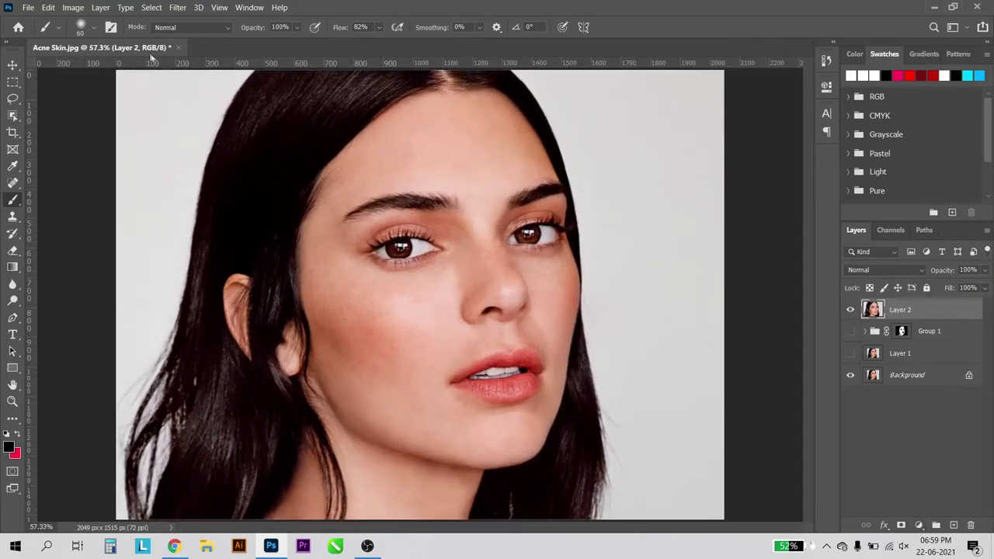
# Step: Apply Levels to Layer 2 with input levels 17, 1.31 and 239
pyautogui.click(73, 7)
pyautogui.moveTo(93, 38)
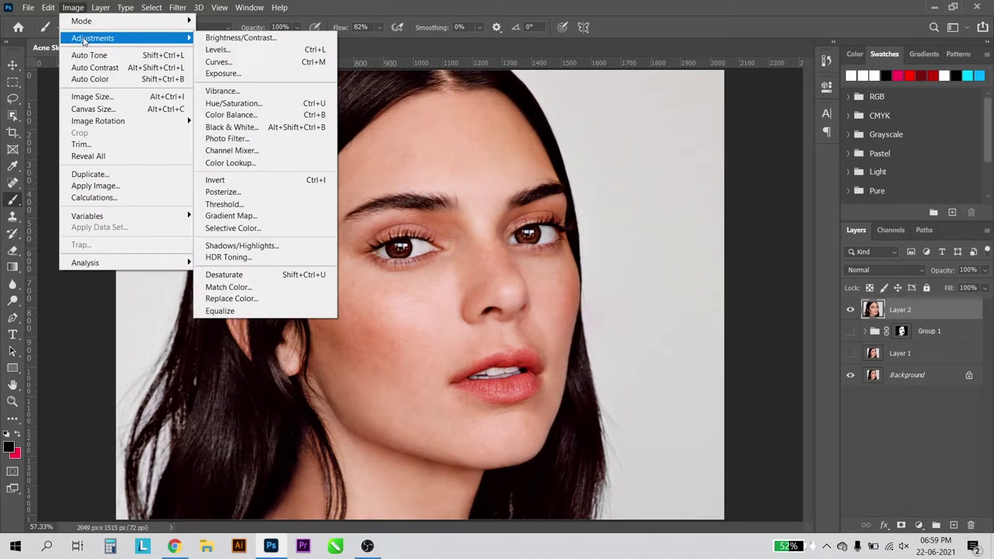
pyautogui.click(216, 51)
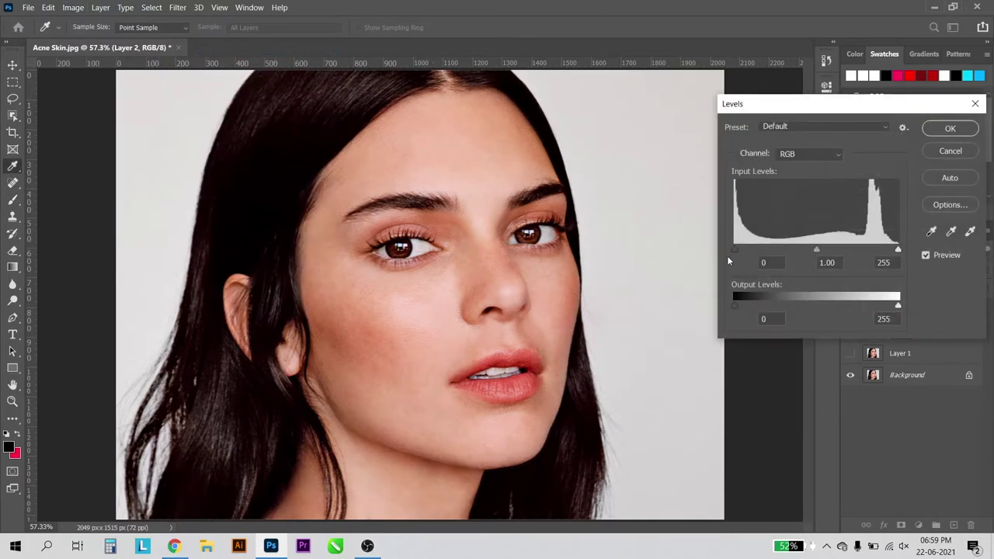
pyautogui.moveTo(734, 250); pyautogui.dragTo(746, 248)
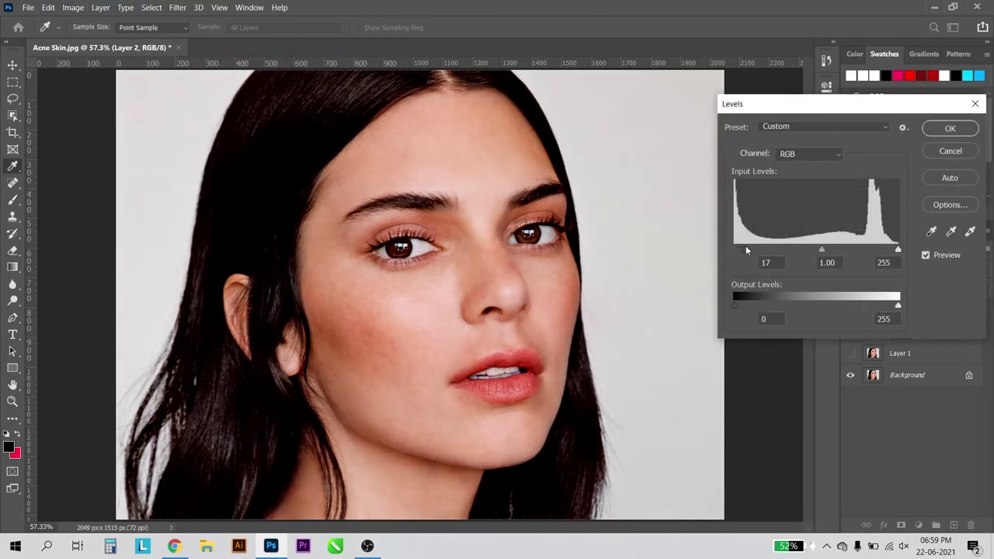
pyautogui.moveTo(822, 250); pyautogui.dragTo(804, 251)
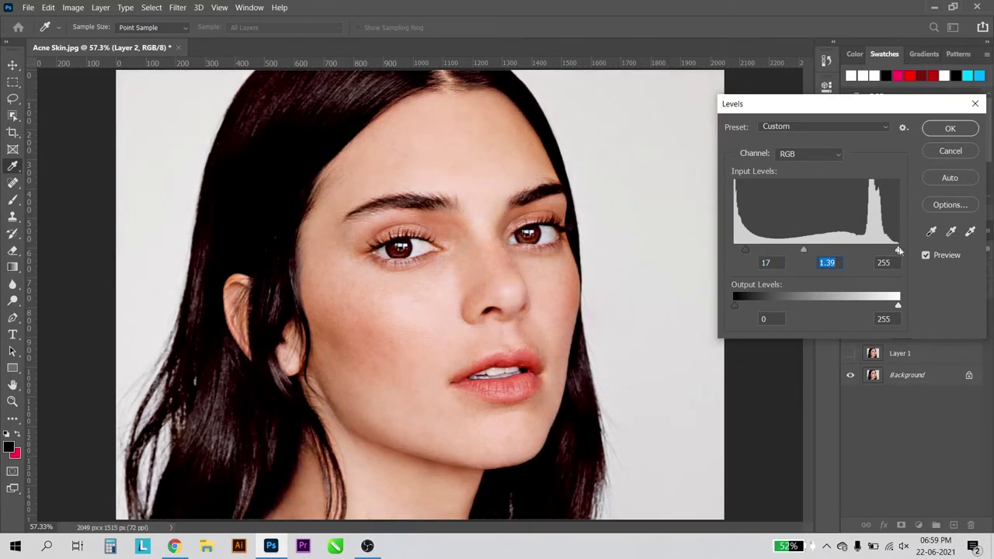
pyautogui.moveTo(897, 251); pyautogui.dragTo(888, 250)
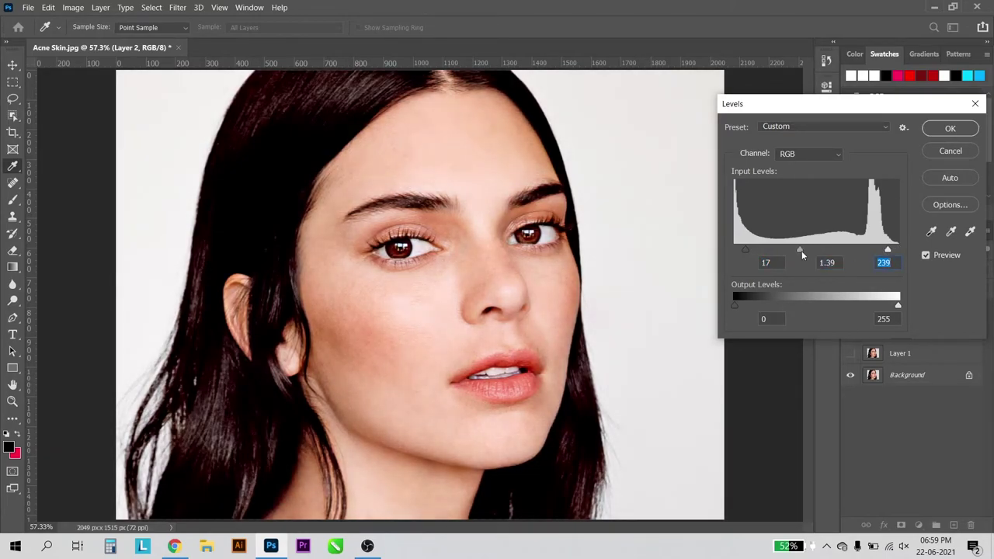
pyautogui.click(803, 250)
pyautogui.click(961, 130)
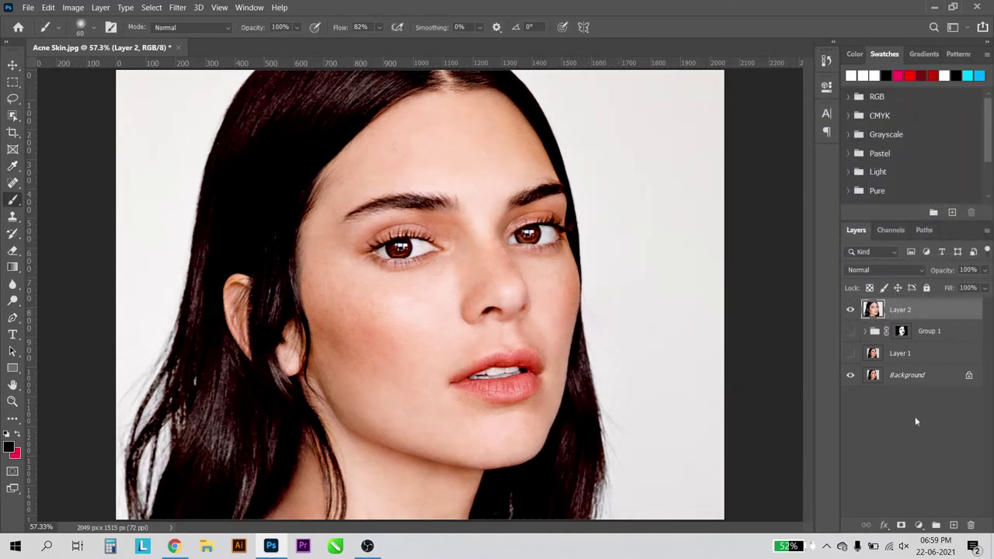
# Step: Add a red Color Fill layer and invert its mask to hide the fill
pyautogui.click(918, 526)
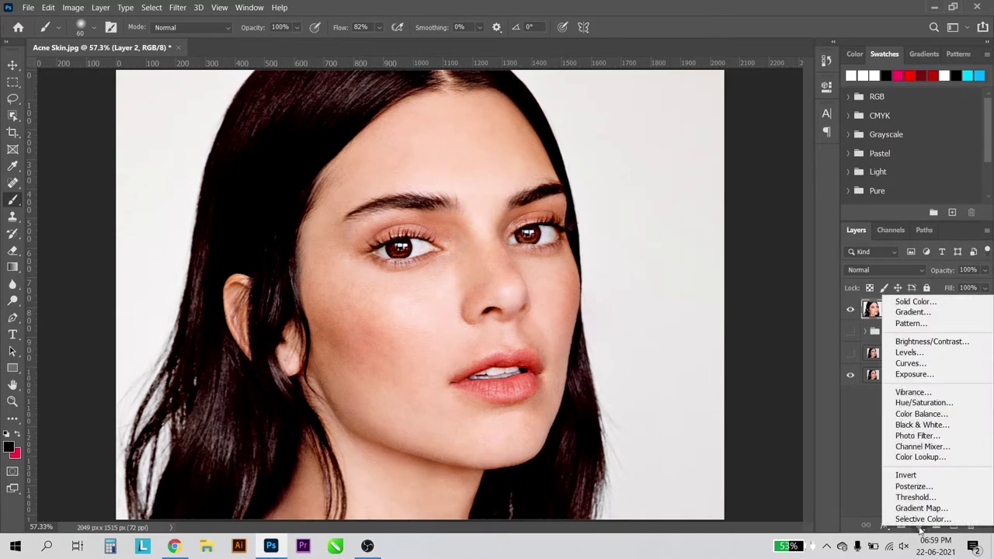
pyautogui.click(908, 301)
pyautogui.click(781, 204)
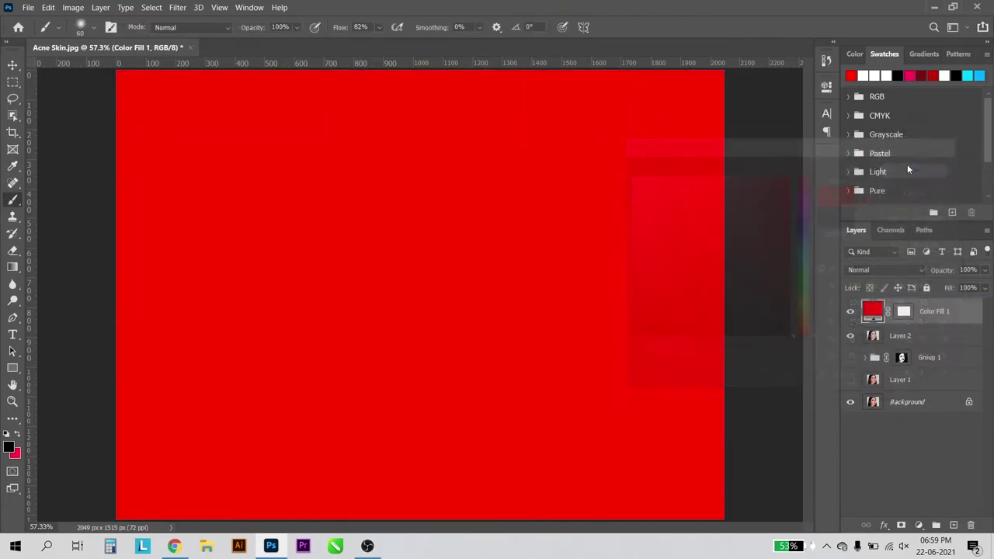
pyautogui.click(914, 170)
pyautogui.click(905, 311)
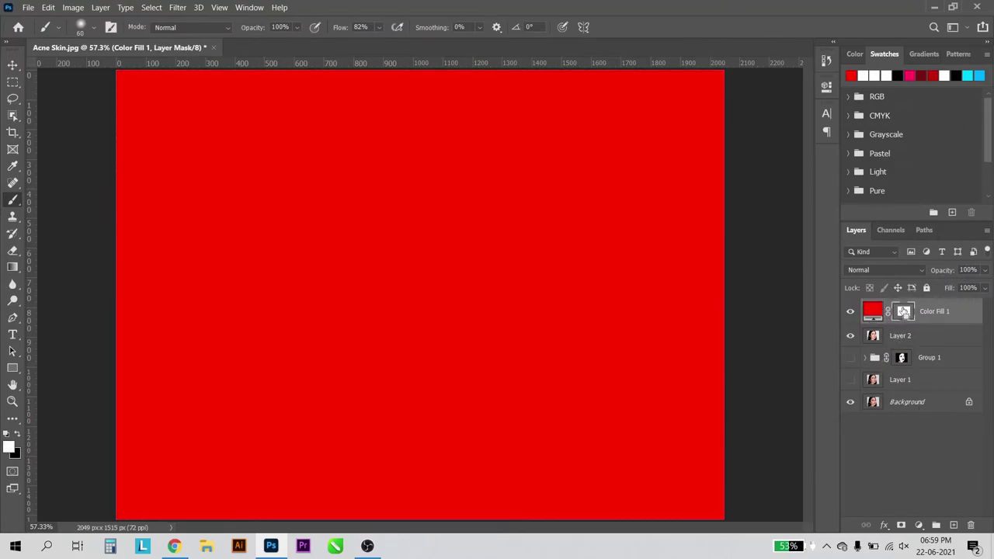
pyautogui.hotkey('ctrl', 'i')
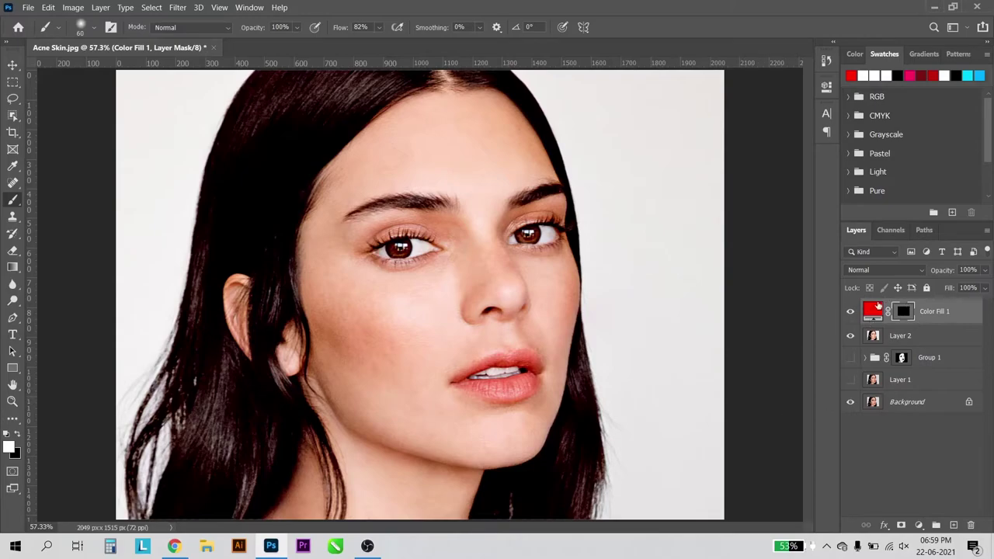
# Step: Paint white on the mask to reveal red across the lips, inner upper lip and left corner
pyautogui.scroll(2, 527, 380)
pyautogui.scroll(2, 527, 380)
pyautogui.scroll(1, 527, 380)
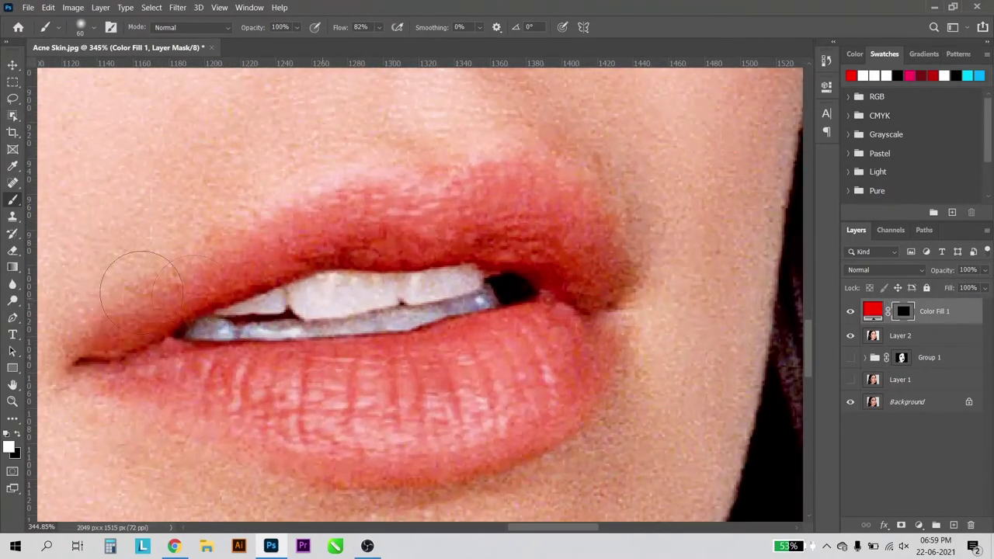
pyautogui.scroll(-1, 318, 296)
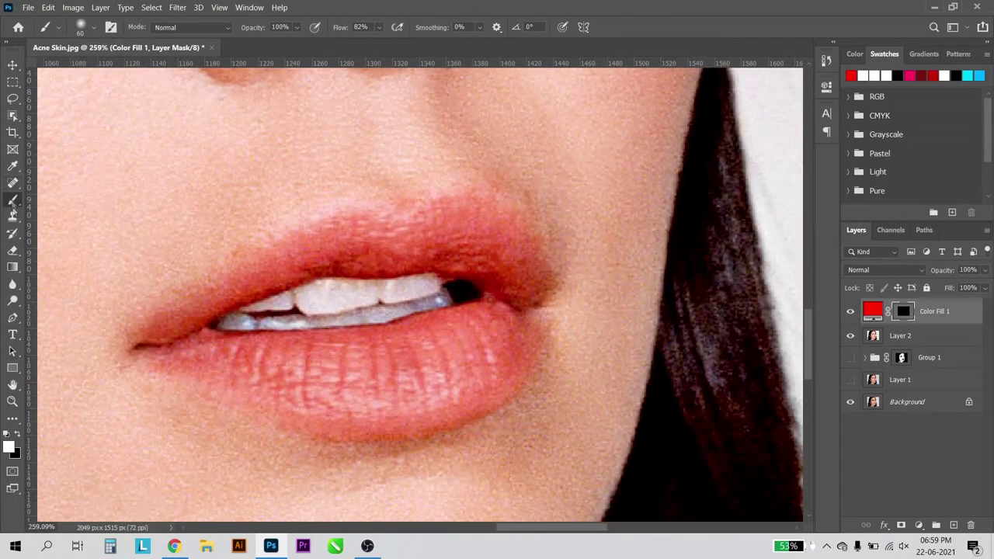
pyautogui.scroll(1, 296, 263)
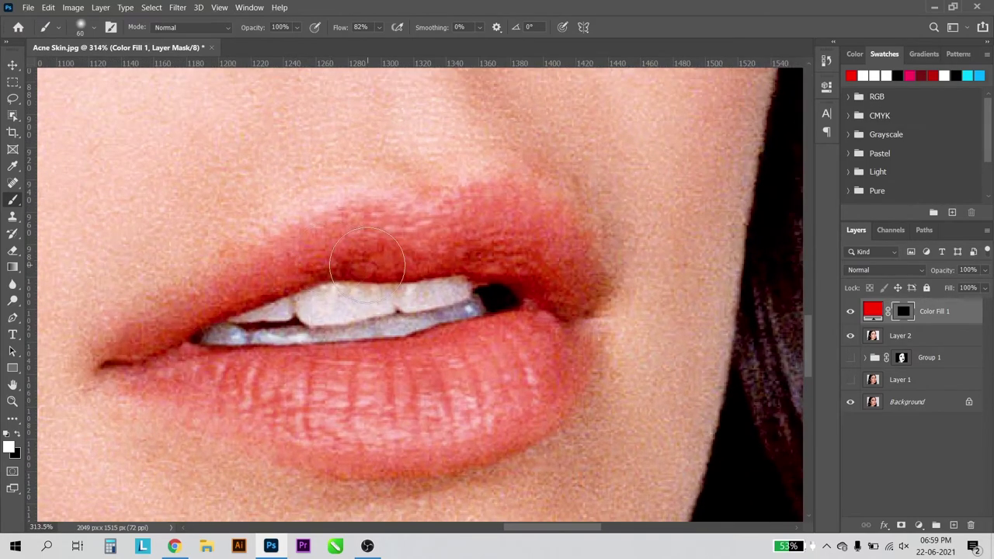
pyautogui.press('[')
pyautogui.press('[')
pyautogui.press('[')
pyautogui.moveTo(383, 215)
pyautogui.mouseDown()
pyautogui.moveTo(194, 299)
pyautogui.moveTo(294, 446)
pyautogui.moveTo(497, 447)
pyautogui.moveTo(548, 322)
pyautogui.moveTo(192, 363)
pyautogui.moveTo(437, 401)
pyautogui.moveTo(485, 212)
pyautogui.moveTo(591, 264)
pyautogui.moveTo(556, 326)
pyautogui.mouseUp()
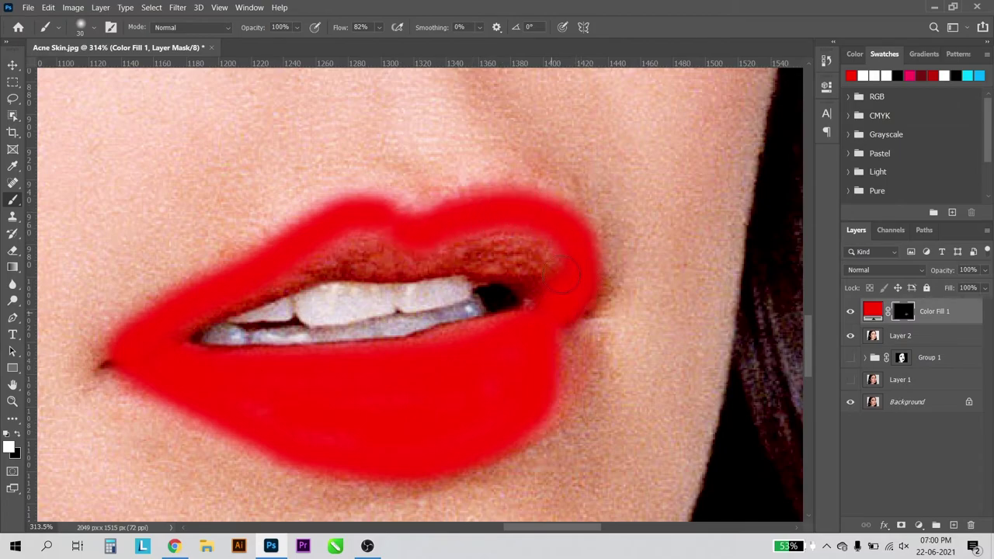
pyautogui.moveTo(543, 253)
pyautogui.mouseDown()
pyautogui.moveTo(307, 253)
pyautogui.moveTo(227, 289)
pyautogui.mouseUp()
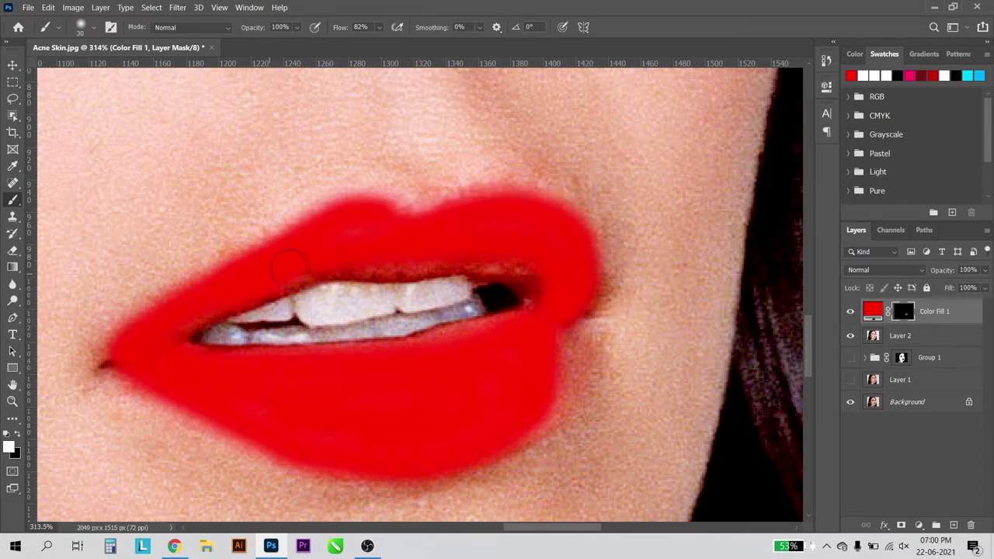
pyautogui.moveTo(290, 266)
pyautogui.mouseDown()
pyautogui.moveTo(531, 280)
pyautogui.moveTo(537, 313)
pyautogui.mouseUp()
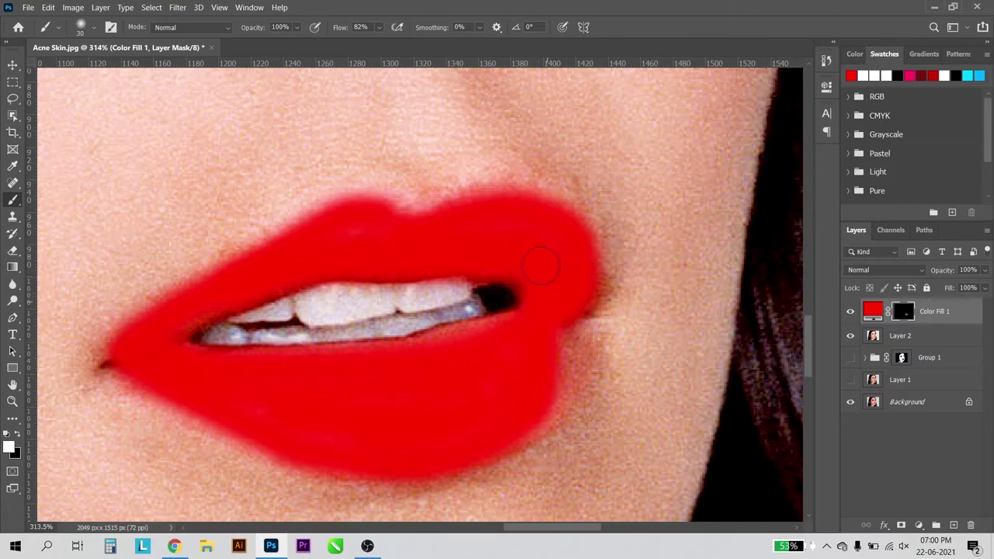
pyautogui.moveTo(542, 265); pyautogui.dragTo(167, 334)
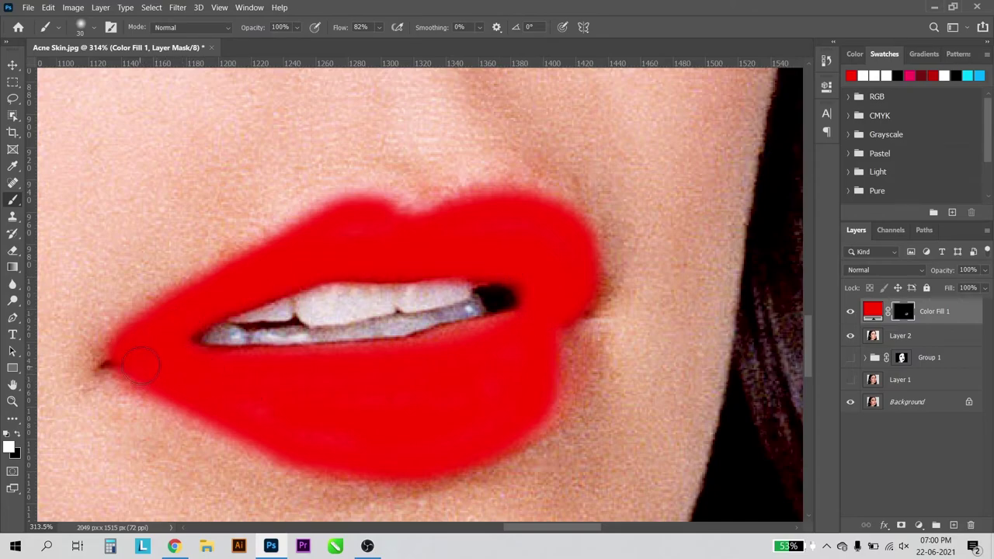
pyautogui.press('[')
pyautogui.press('[')
pyautogui.press('[')
pyautogui.moveTo(108, 363)
pyautogui.mouseDown()
pyautogui.moveTo(95, 370)
pyautogui.moveTo(118, 357)
pyautogui.moveTo(144, 376)
pyautogui.mouseUp()
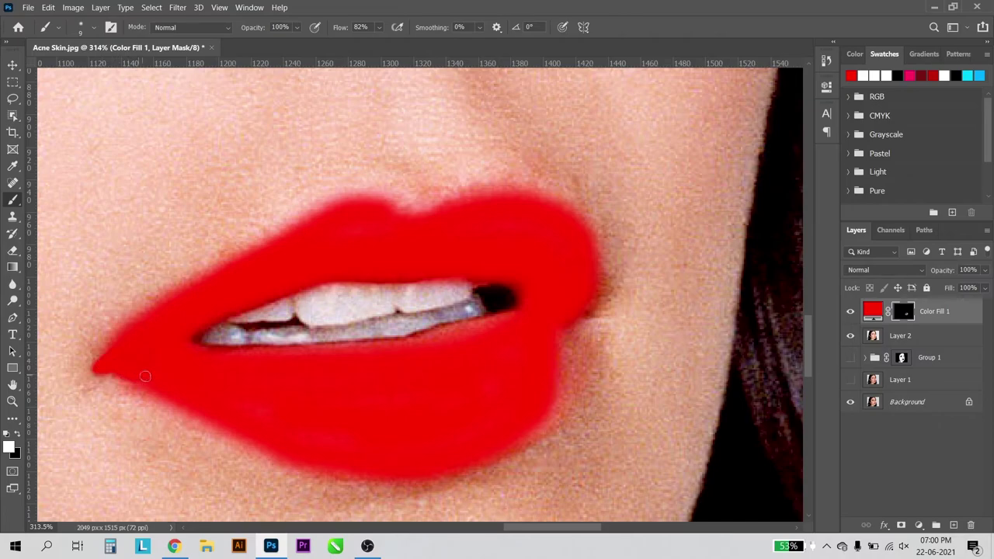
pyautogui.keyDown('alt'); pyautogui.scroll(-3, 381, 365); pyautogui.keyUp('alt')
# Step: Set Color Fill 1 to Soft Light blend mode at 57% opacity
pyautogui.keyDown('alt'); pyautogui.scroll(-2, 404, 358); pyautogui.keyUp('alt')
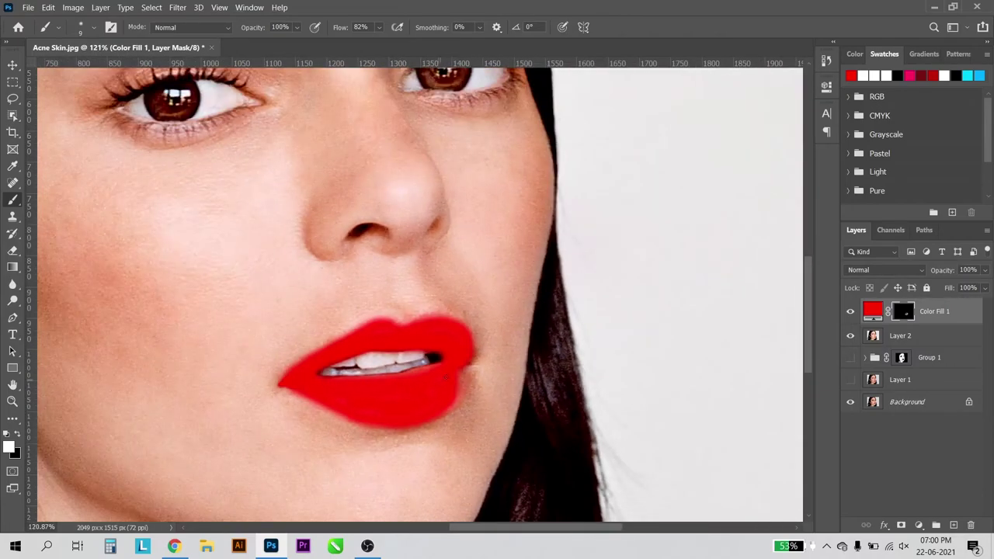
pyautogui.scroll(-2, 503, 340)
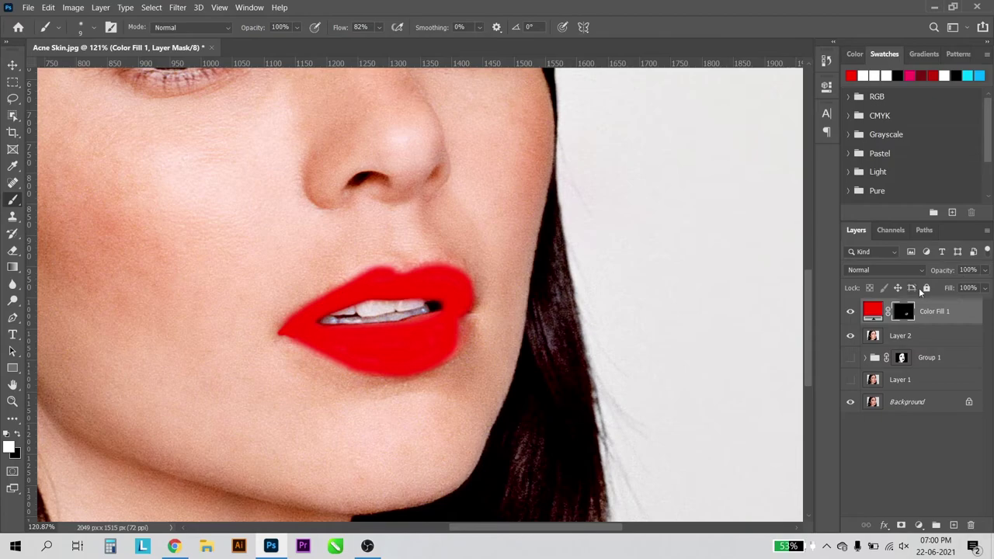
pyautogui.click(884, 271)
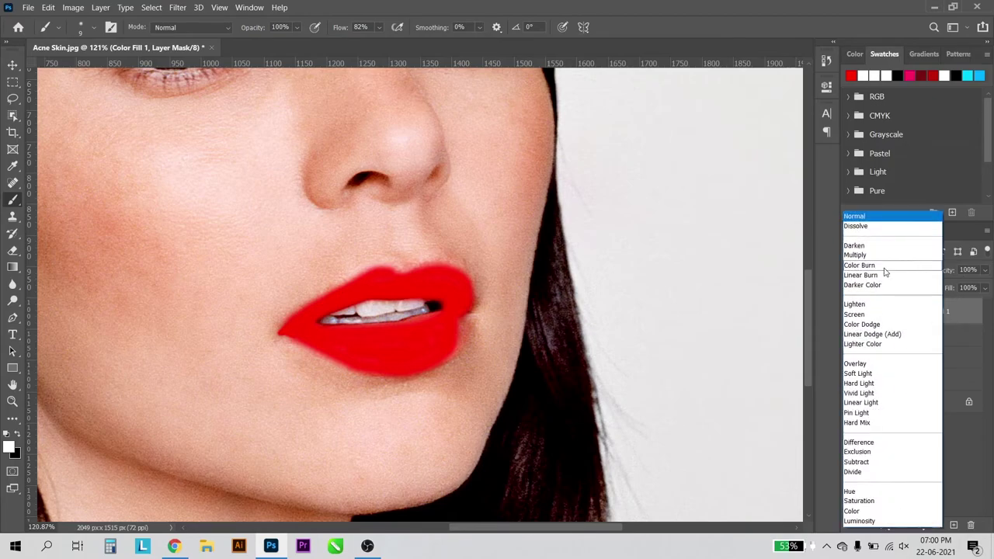
pyautogui.click(862, 374)
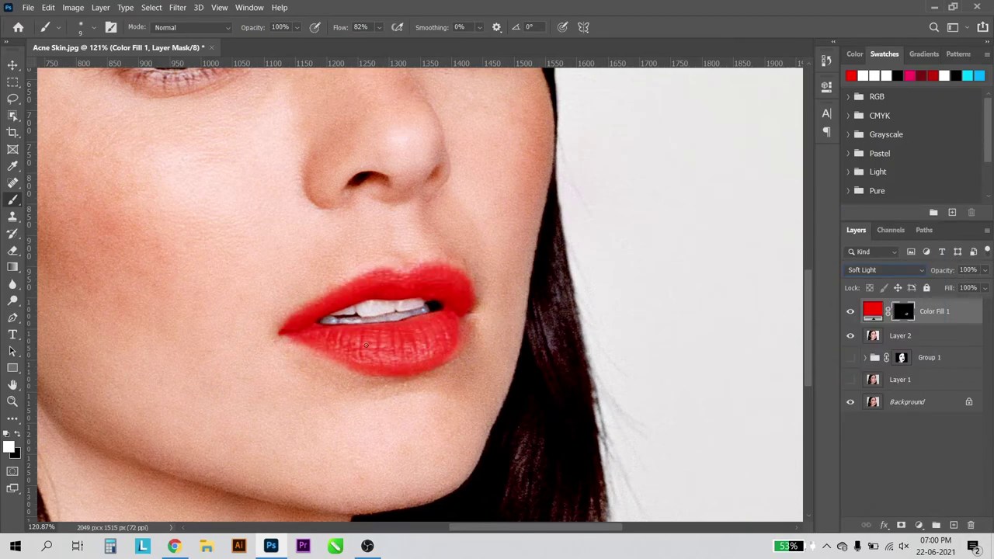
pyautogui.click(13, 64)
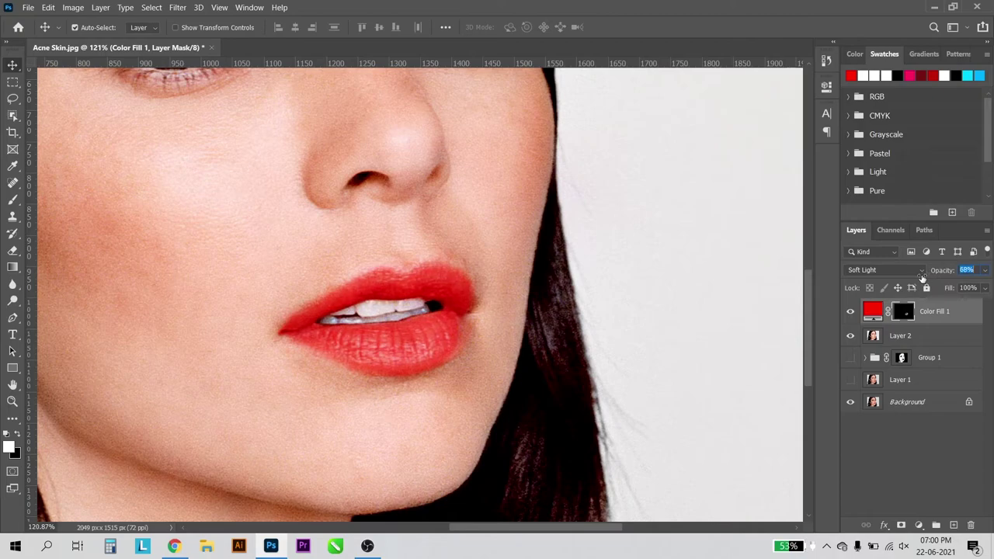
pyautogui.moveTo(911, 277); pyautogui.dragTo(914, 281)
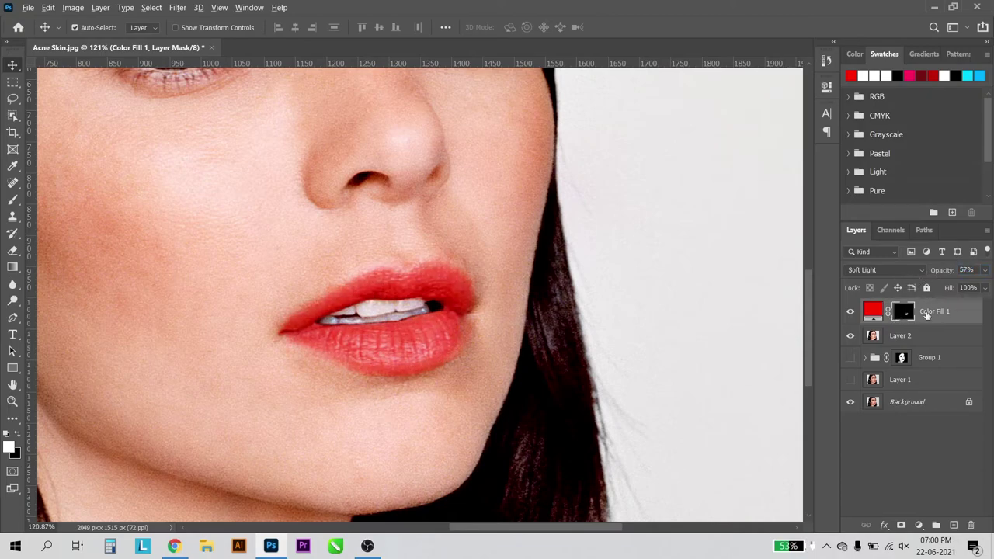
# Step: Duplicate Color Fill 1 and paint the copy's mask black with a 400 px brush
pyautogui.hotkey('ctrl', 'j')
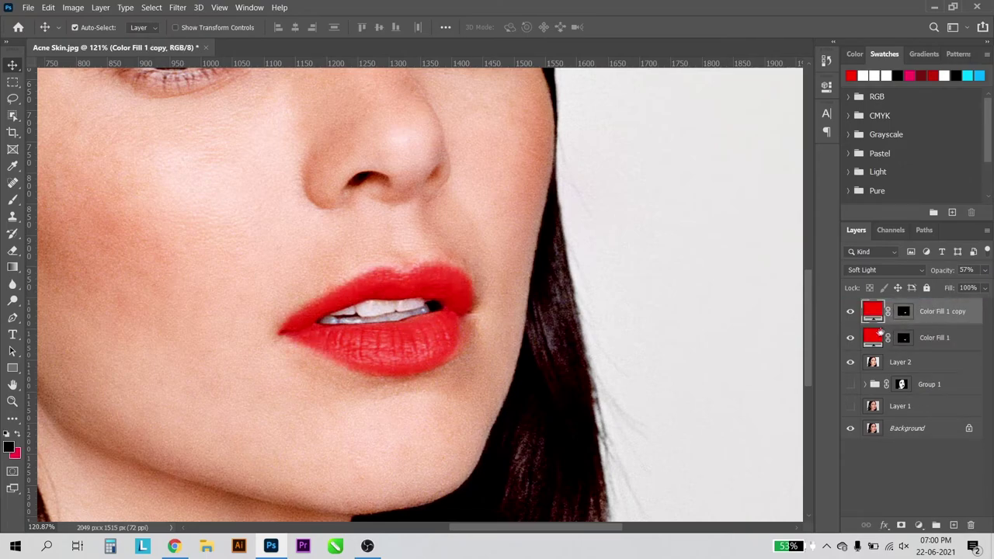
pyautogui.click(904, 313)
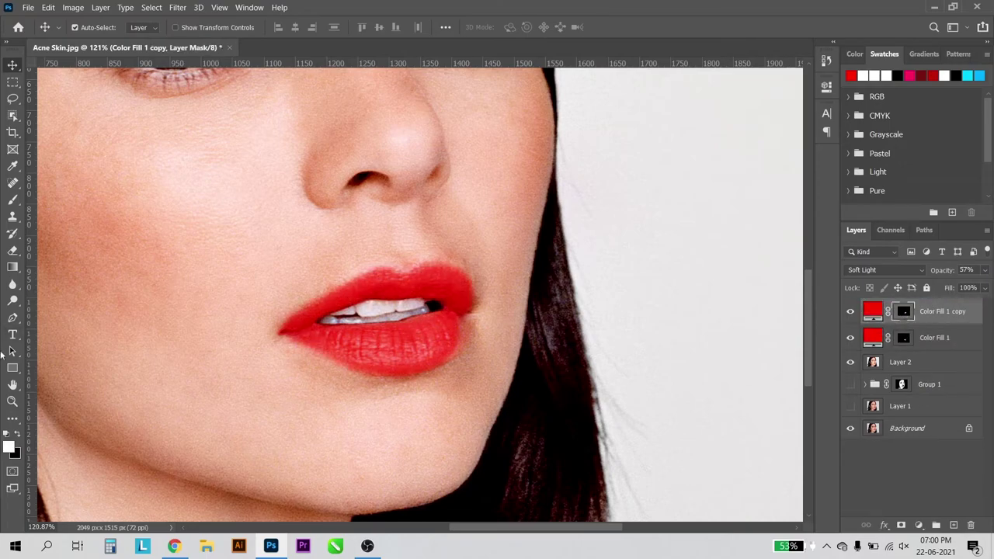
pyautogui.click(12, 204)
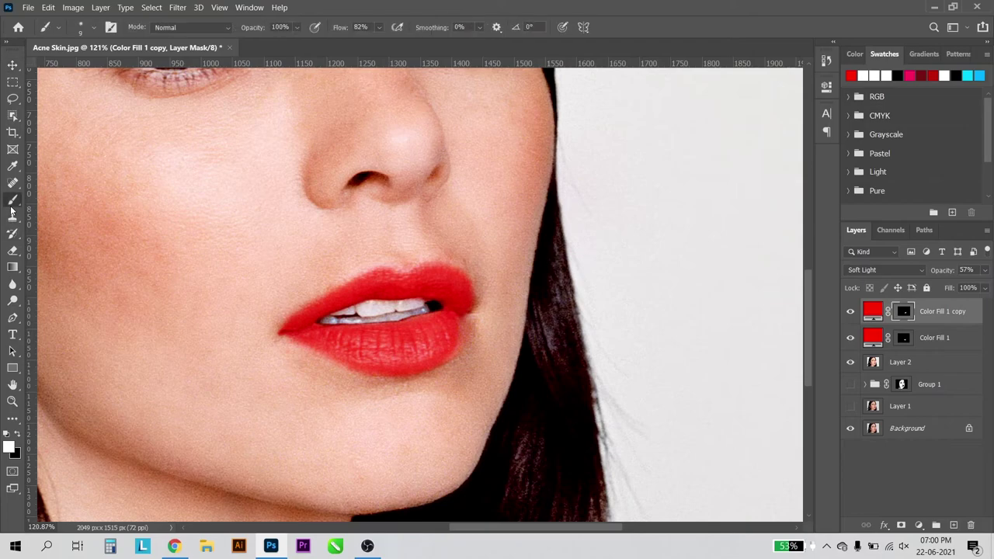
pyautogui.click(17, 435)
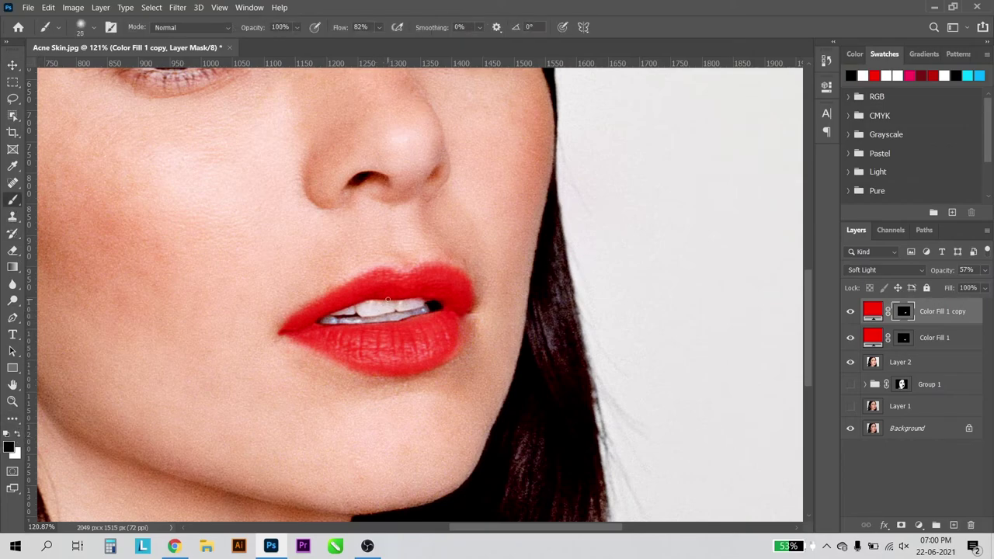
pyautogui.press(']')
pyautogui.press(']')
pyautogui.press(']')
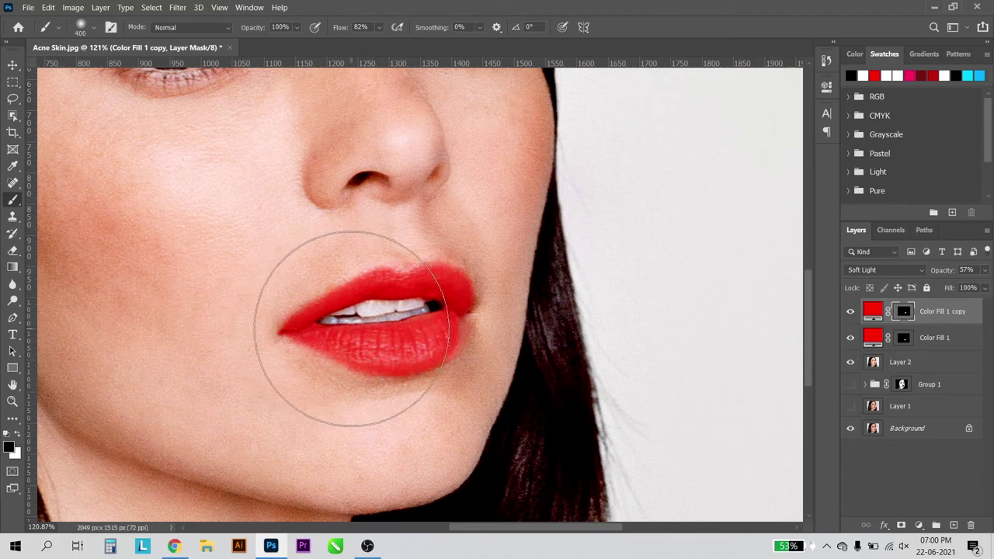
pyautogui.moveTo(351, 329); pyautogui.dragTo(370, 344)
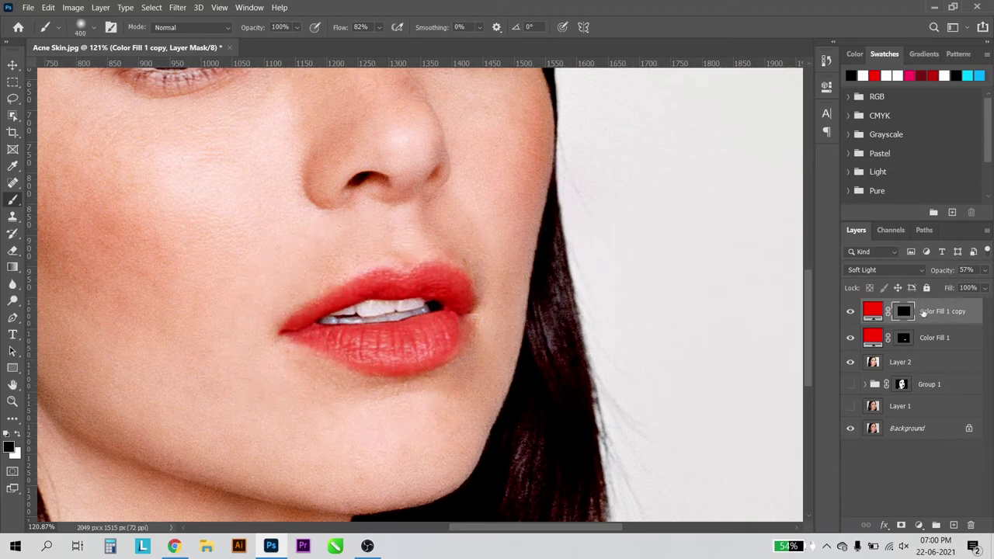
pyautogui.scroll(-3, 195, 315)
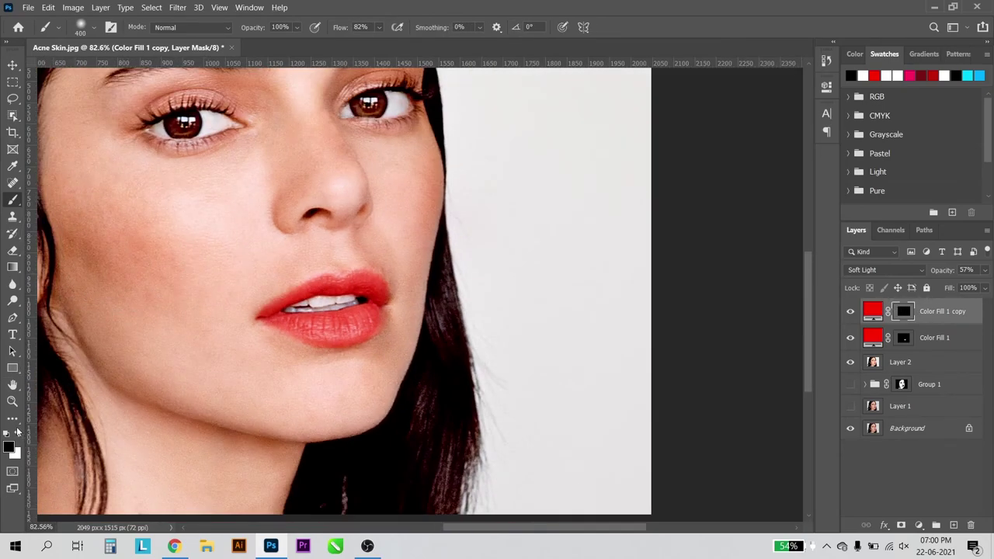
# Step: Change the Color Fill 1 copy's fill colour to pink ff005a
pyautogui.doubleClick(874, 312)
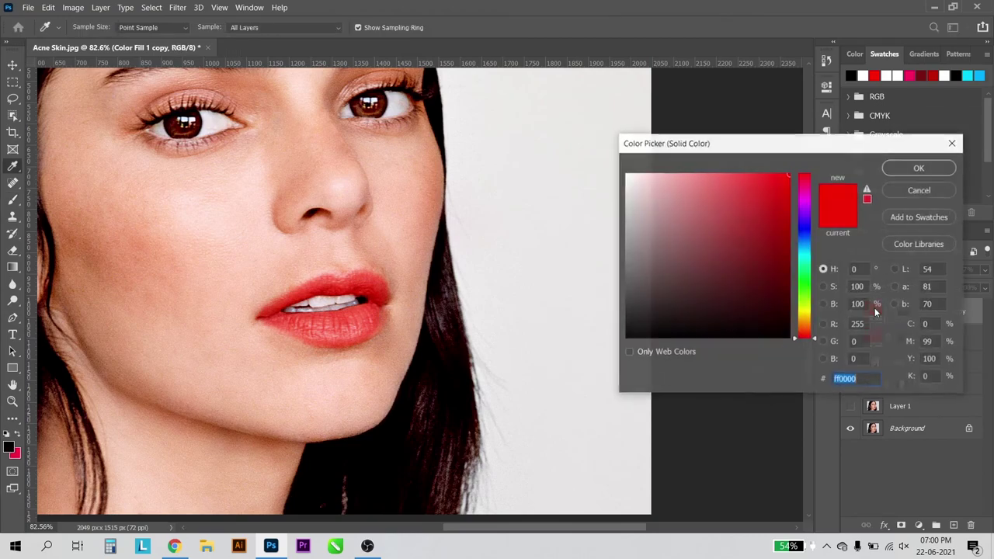
pyautogui.moveTo(806, 194); pyautogui.dragTo(807, 187)
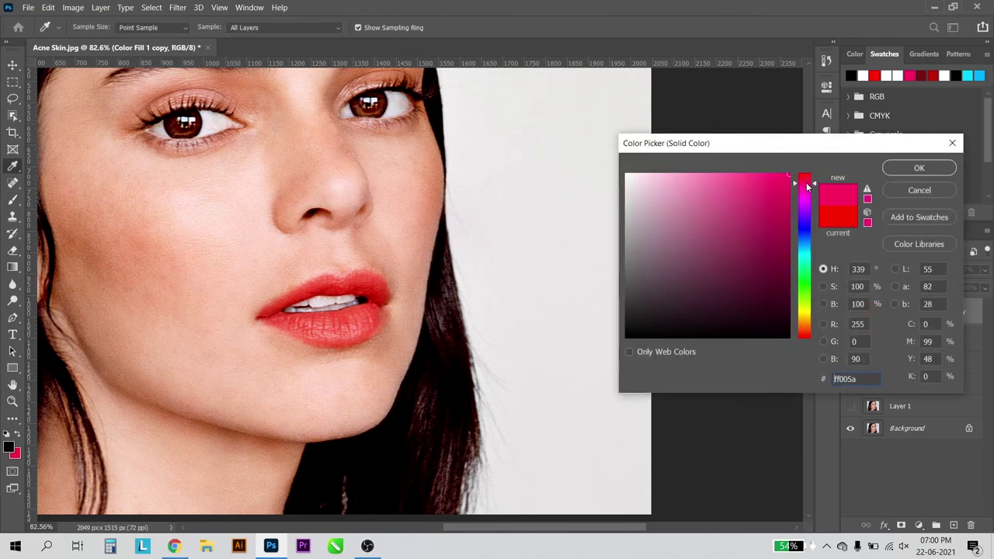
pyautogui.click(935, 166)
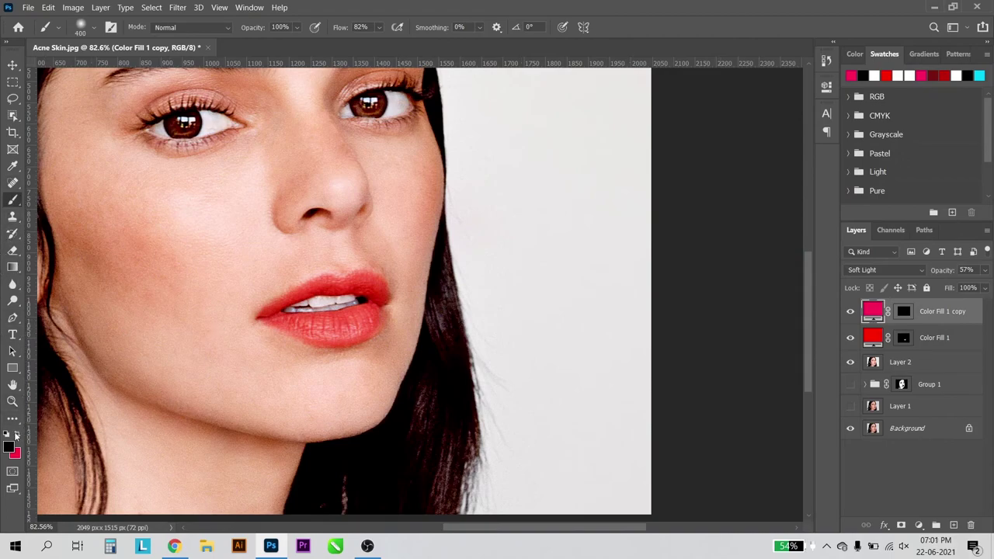
# Step: Set the background colour to white and make white the painting colour
pyautogui.click(9, 447)
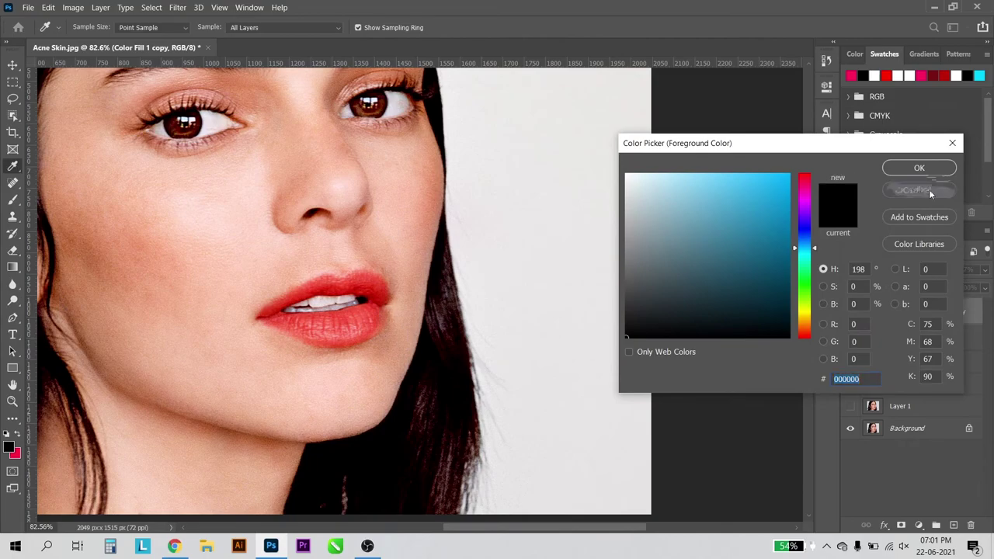
pyautogui.click(928, 191)
pyautogui.click(15, 454)
pyautogui.click(522, 138)
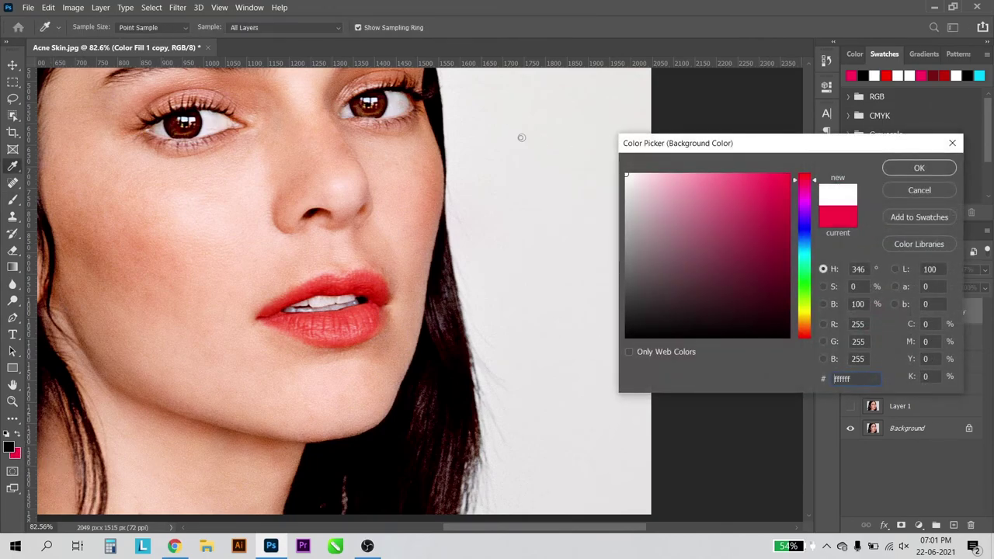
pyautogui.click(946, 167)
pyautogui.click(17, 437)
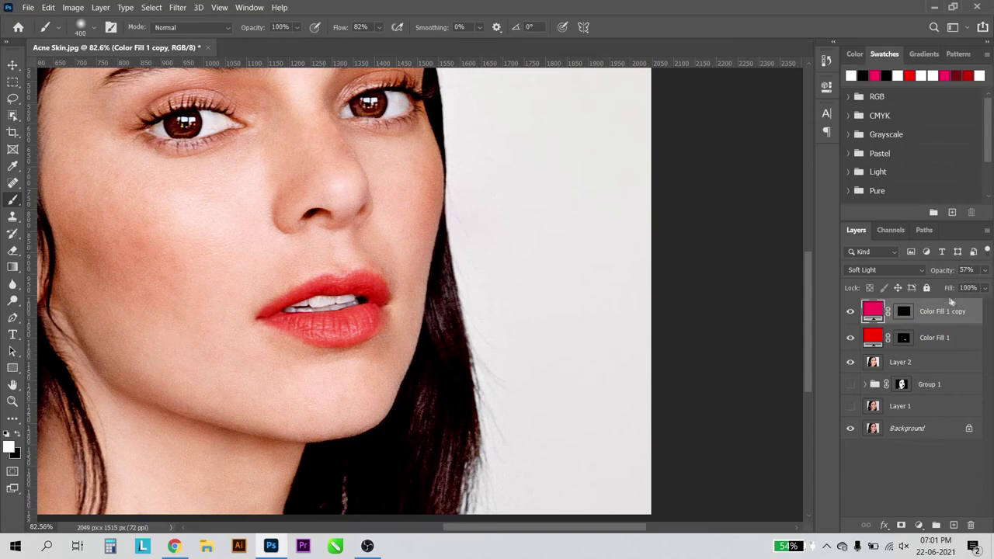
# Step: Paint white on the Color Fill 1 copy mask to reveal pink blush on both cheeks
pyautogui.click(905, 312)
pyautogui.press('x')
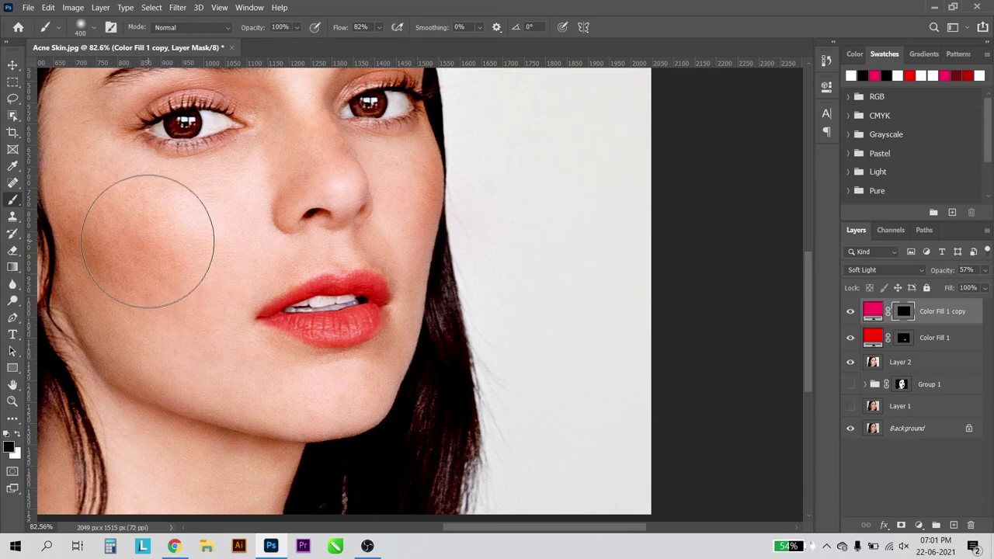
pyautogui.click(21, 438)
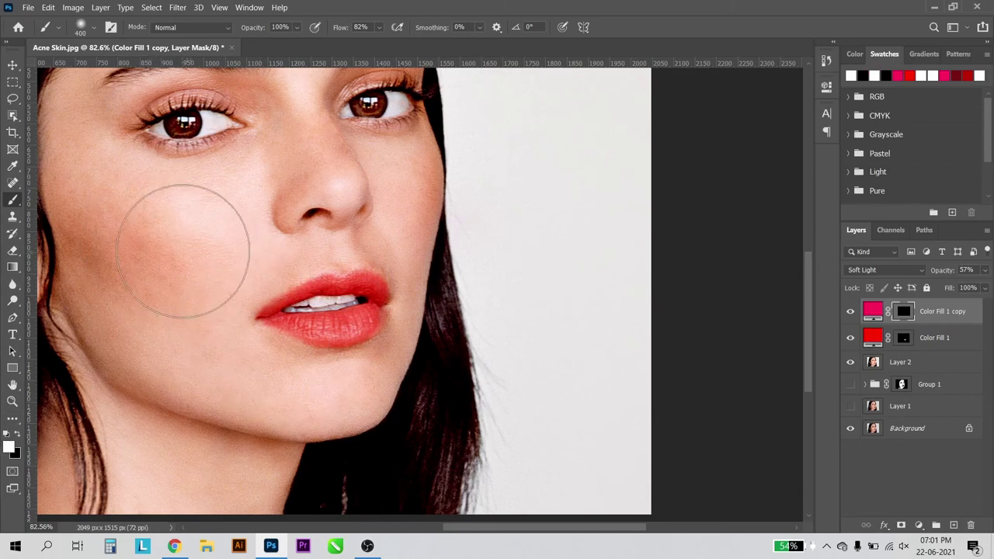
pyautogui.moveTo(148, 248); pyautogui.dragTo(159, 245)
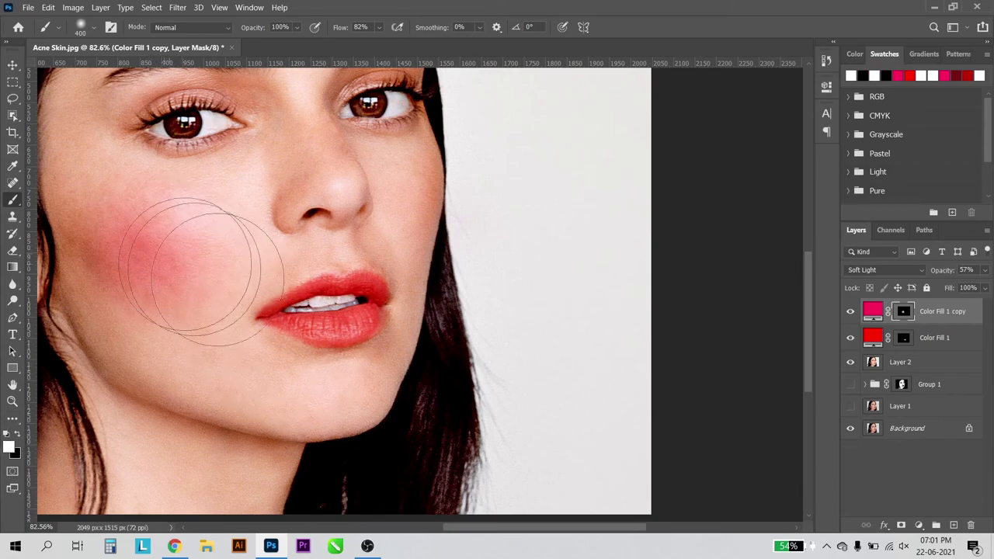
pyautogui.moveTo(438, 195); pyautogui.dragTo(437, 197)
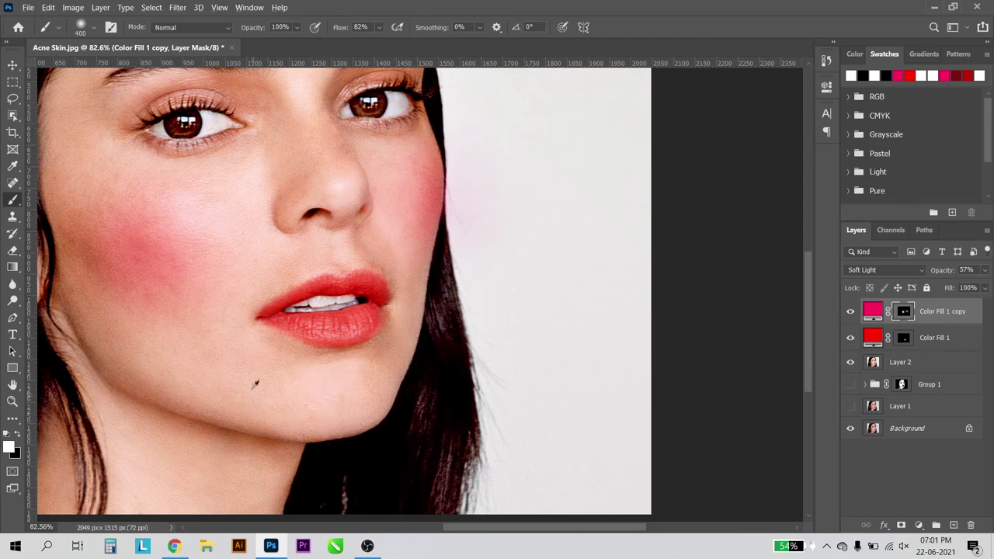
pyautogui.scroll(-3, 435, 337)
pyautogui.scroll(-2, 432, 343)
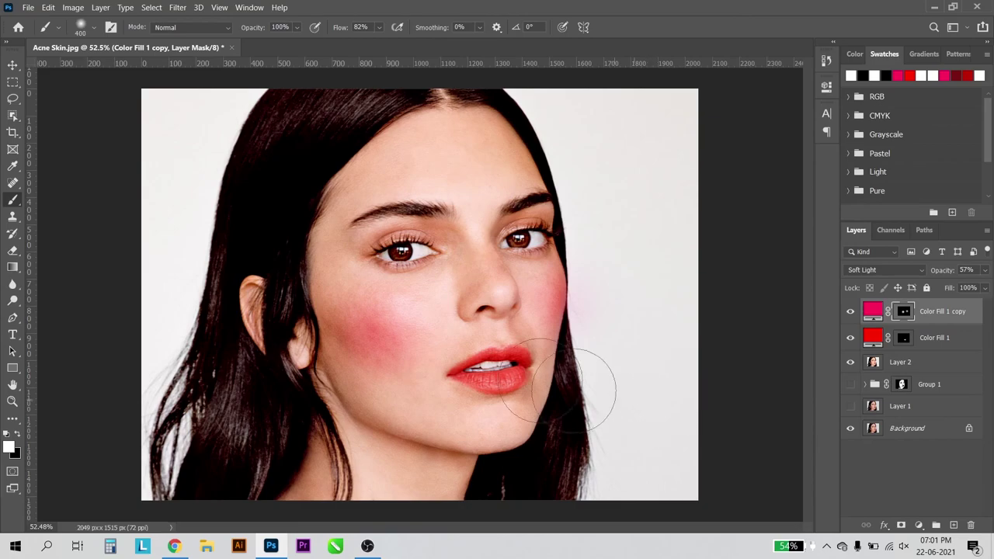
pyautogui.scroll(2, 378, 291)
pyautogui.moveTo(412, 325)
pyautogui.mouseDown()
pyautogui.moveTo(444, 321)
pyautogui.moveTo(390, 328)
pyautogui.mouseUp()
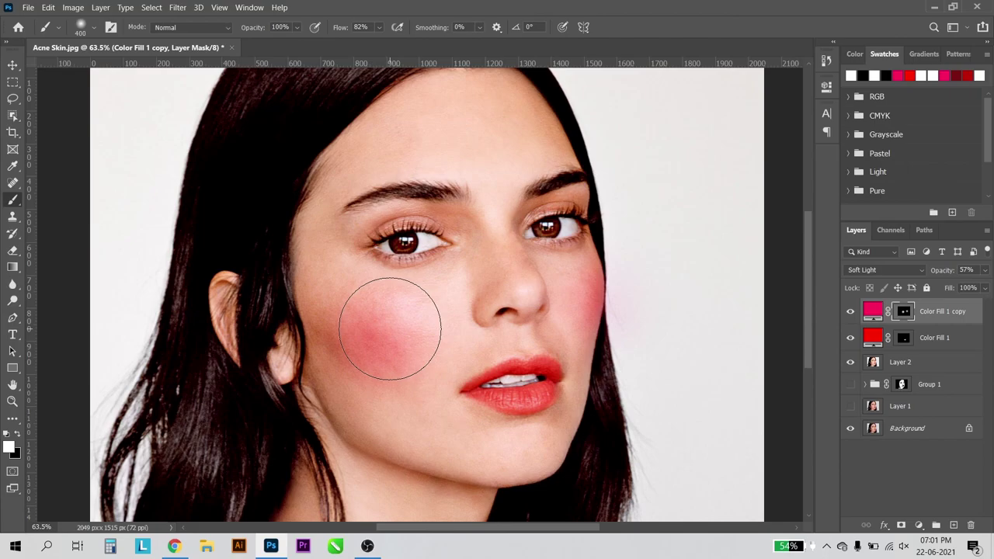